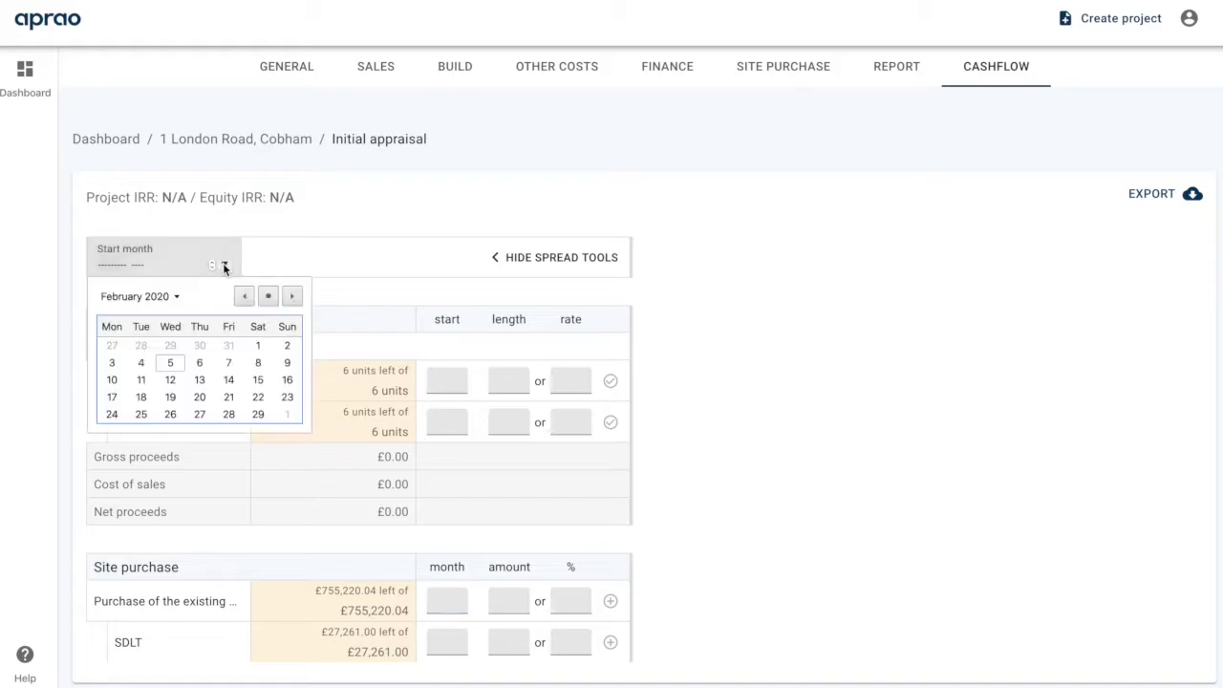
Step: Set the cashflow start month to April 2020
click(292, 297)
click(292, 298)
click(226, 378)
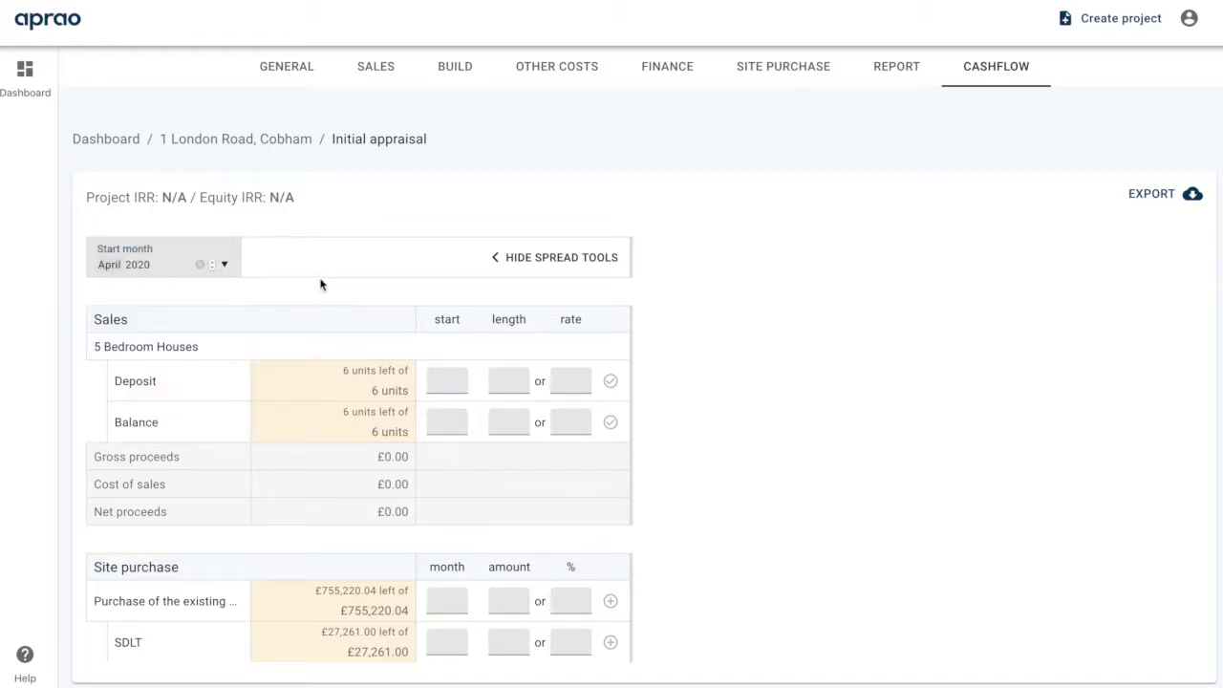
Step: Assign 10% of the existing site's purchase cost to month 1 of the cashflow
scroll(335, 506, down, 3)
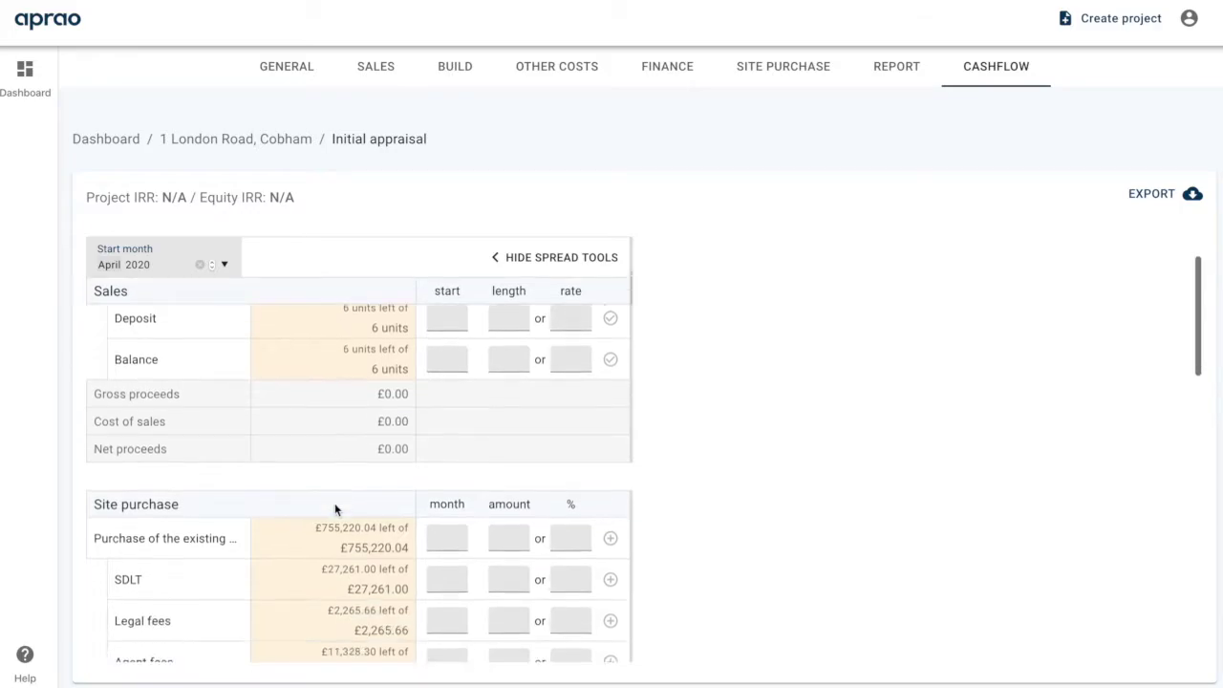
scroll(334, 503, down, 1)
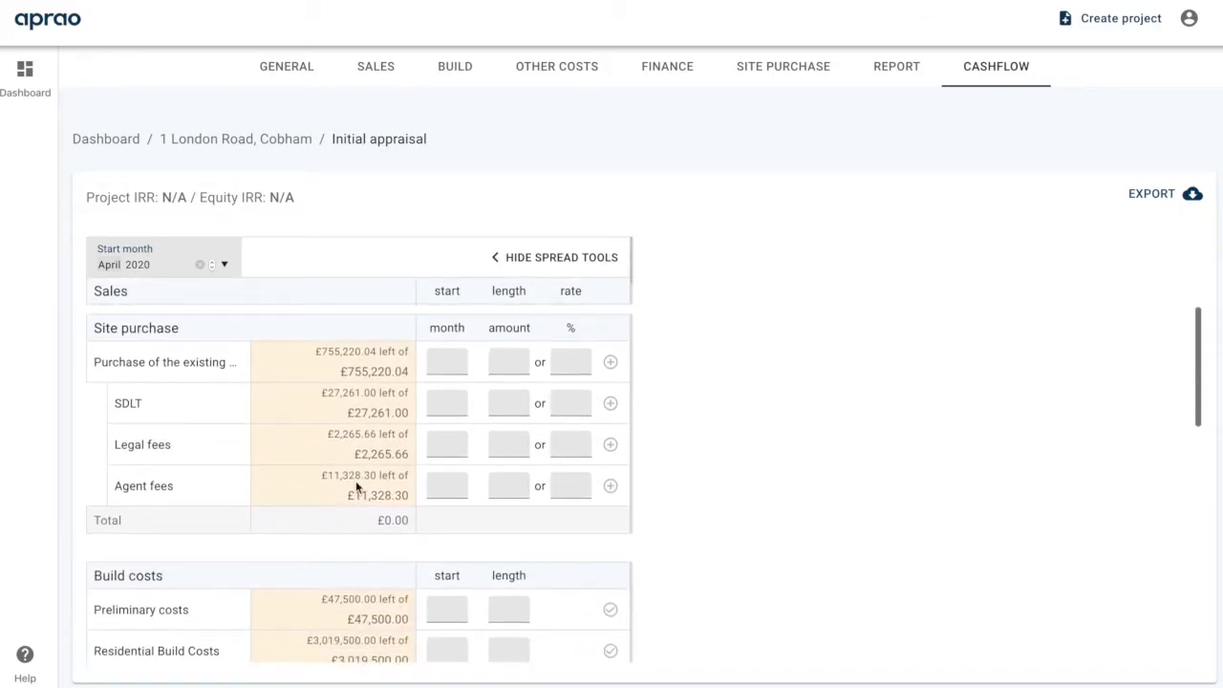
click(444, 363)
text(1)
click(571, 362)
text(10)
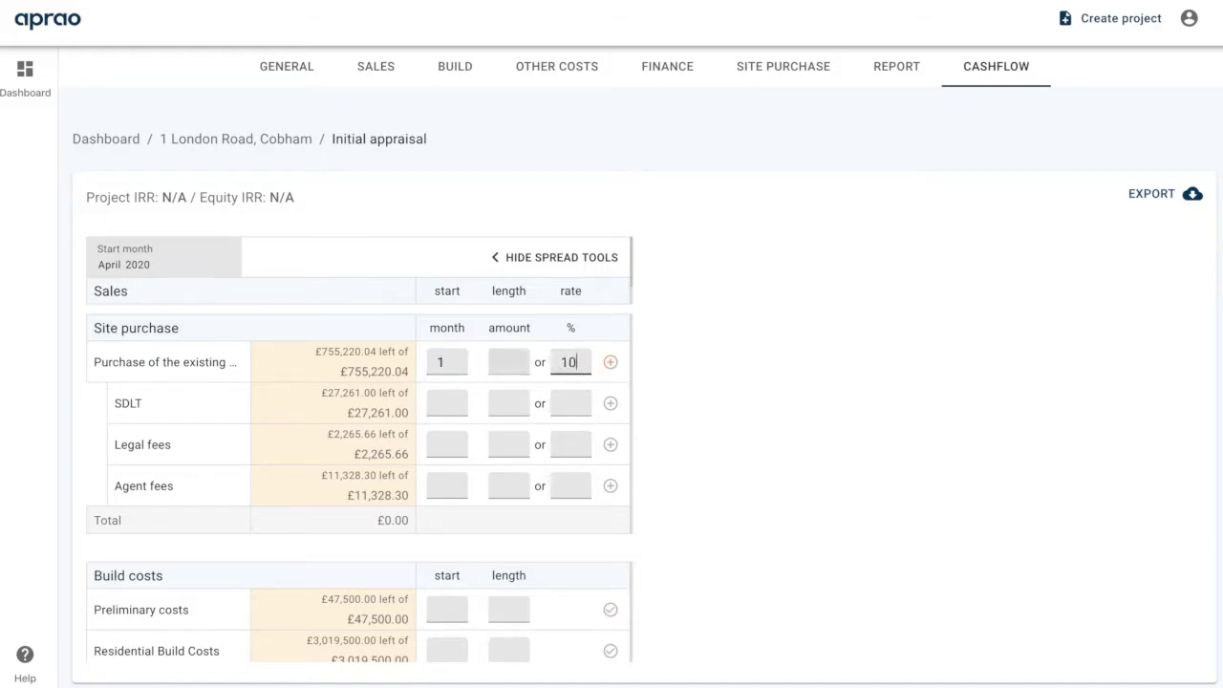
click(447, 363)
click(614, 364)
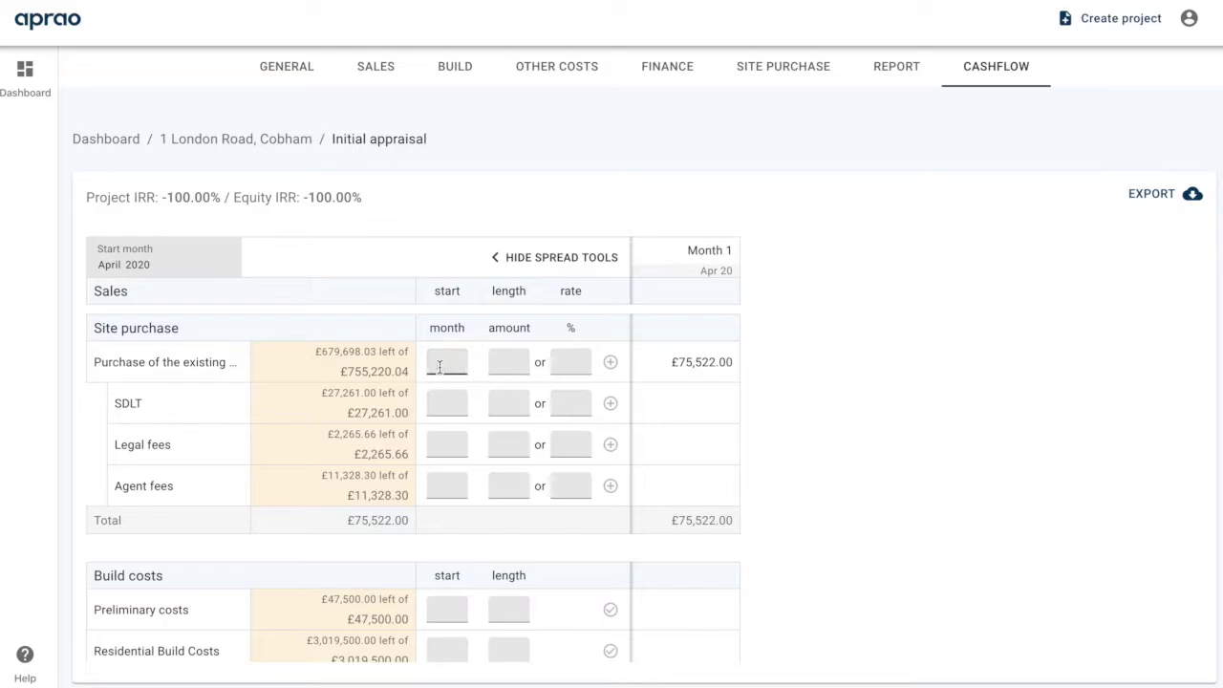
Step: Assign the other 90% of the existing site's purchase cost to month 3
click(447, 362)
text(3)
click(570, 362)
text(90)
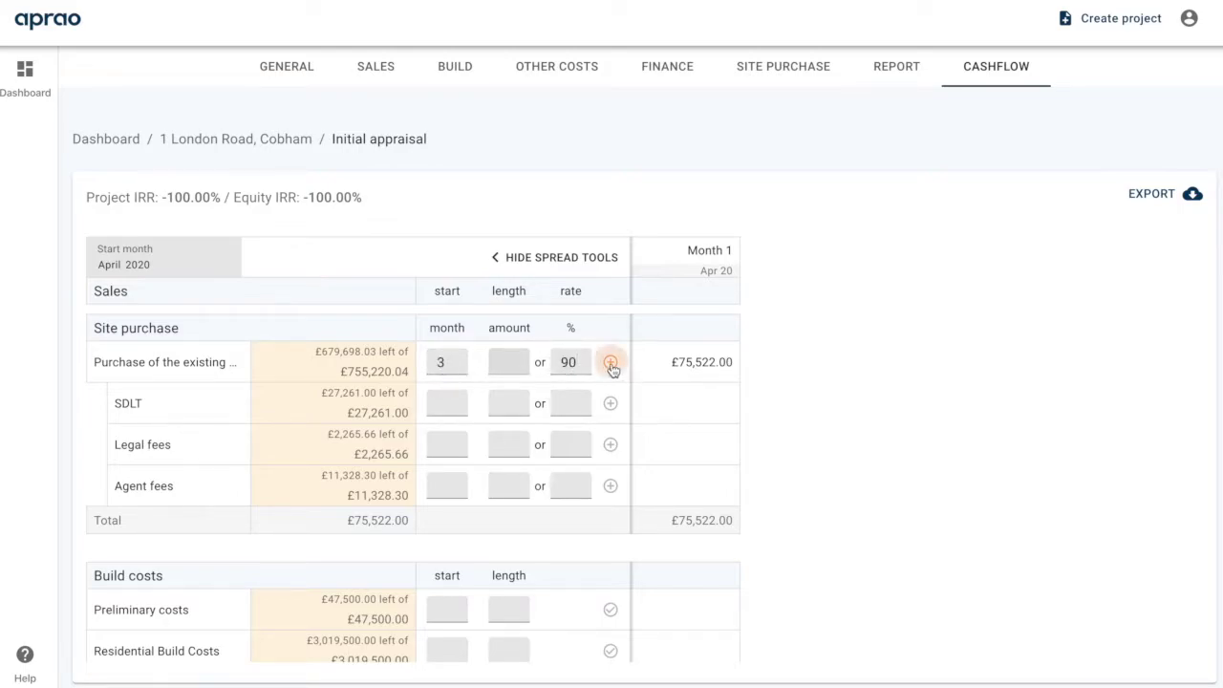
click(611, 363)
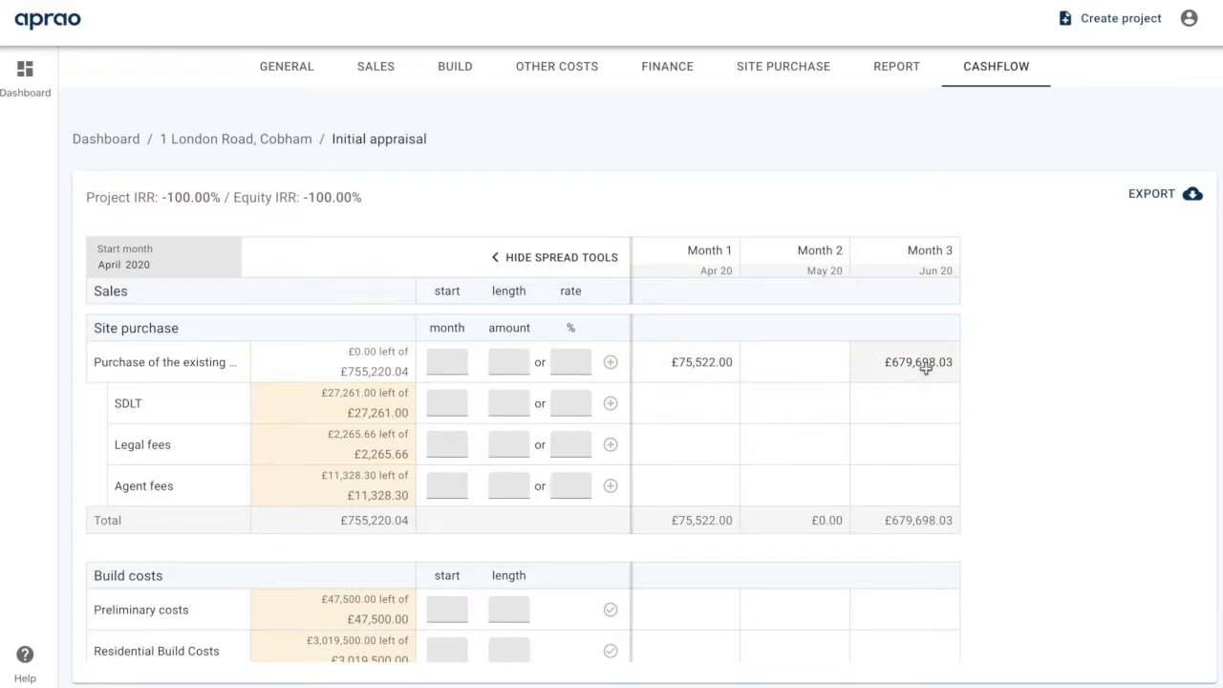
Step: Assign 100% of the SDLT under Site purchase to month 3
click(448, 409)
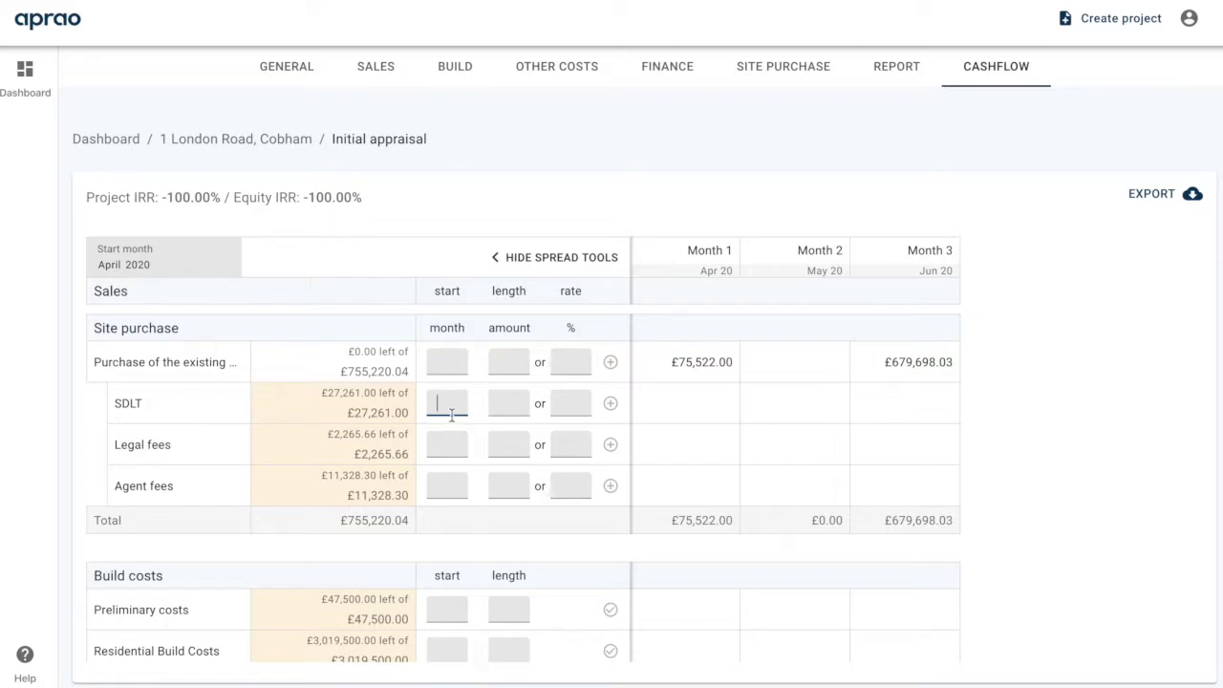
text(3)
click(565, 407)
text(100)
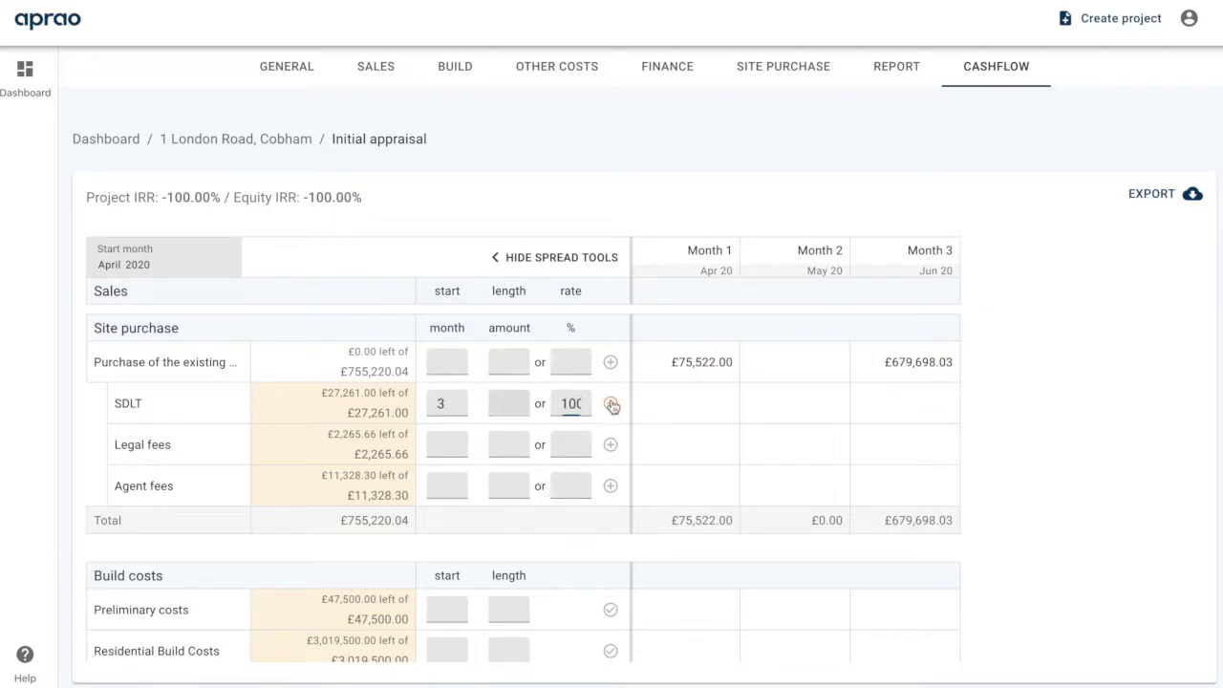
click(610, 403)
Step: Assign 100% of the site purchase legal fees to month 3
click(431, 443)
text(3)
click(572, 444)
text(100)
click(611, 446)
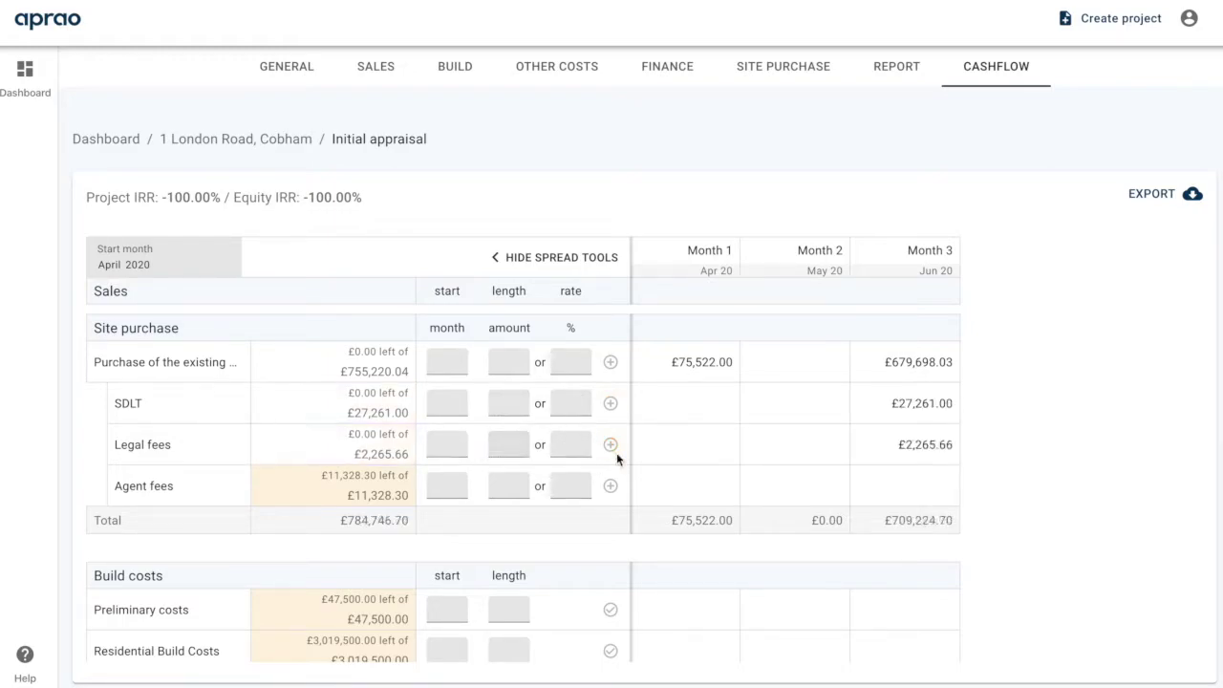
Step: Assign 100% of the site purchase agent fees to month 3
click(442, 485)
text(3)
click(568, 486)
text(100)
click(610, 487)
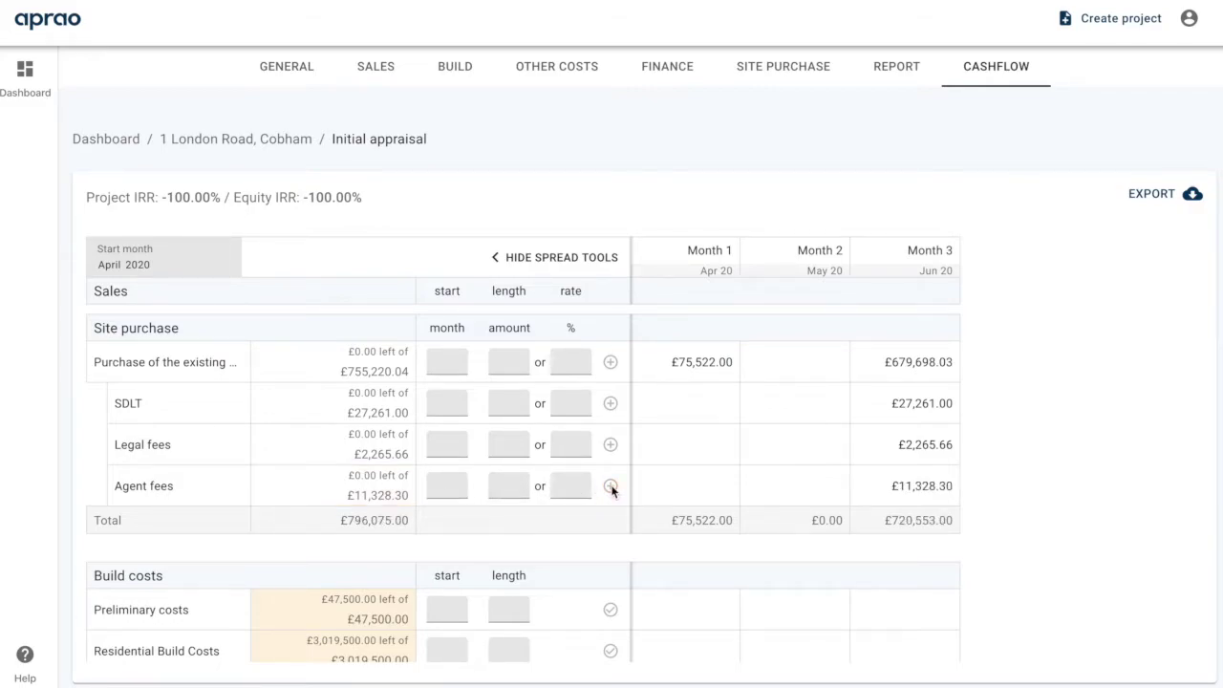
Step: Spread the preliminary costs under Build costs from month 4 over a length of 6 months, using the Straight profile
scroll(611, 490, down, 1)
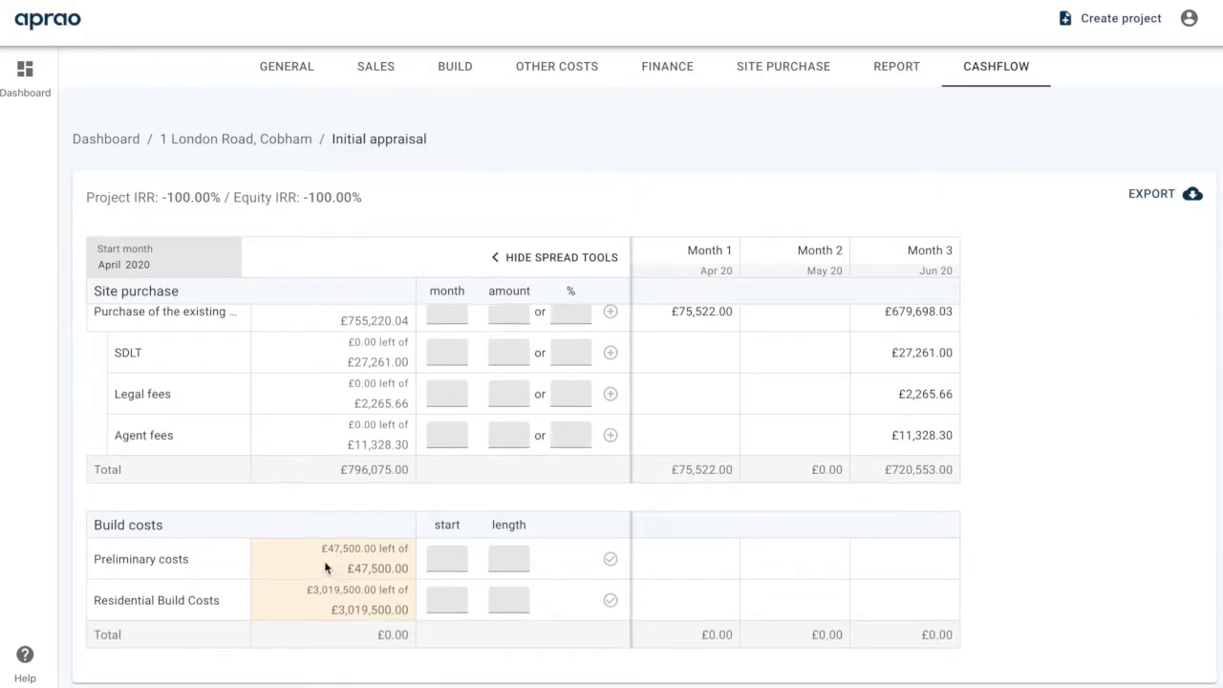
scroll(319, 560, up, 1)
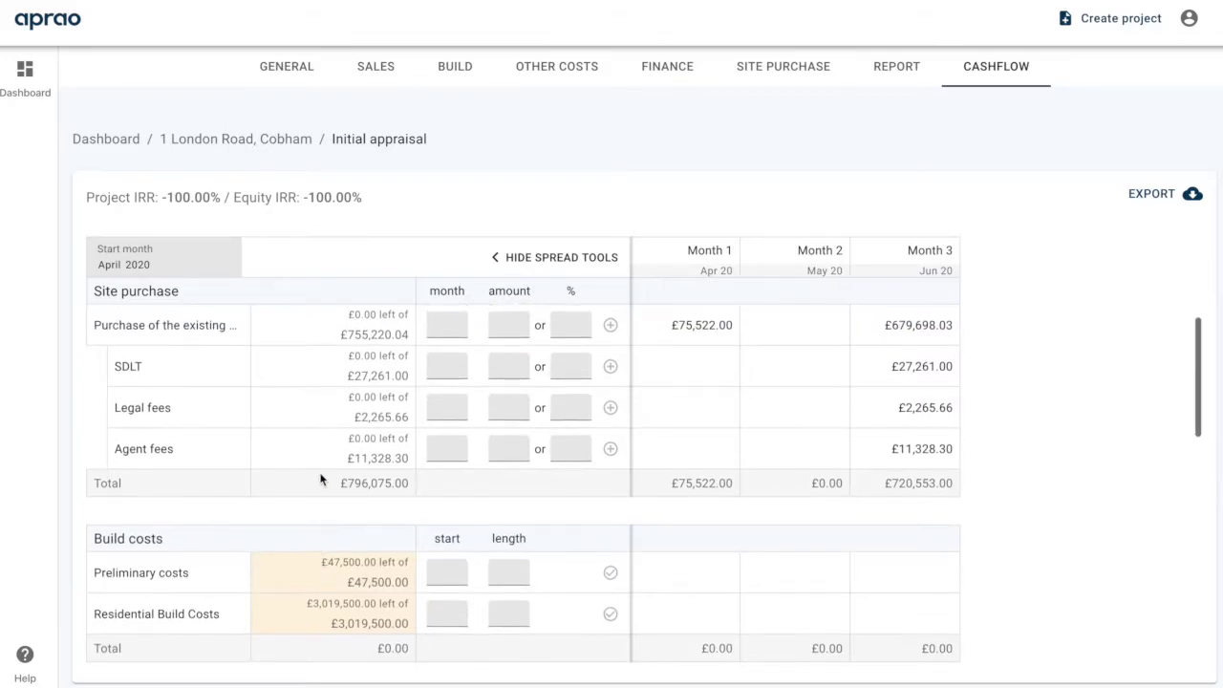
scroll(336, 582, down, 2)
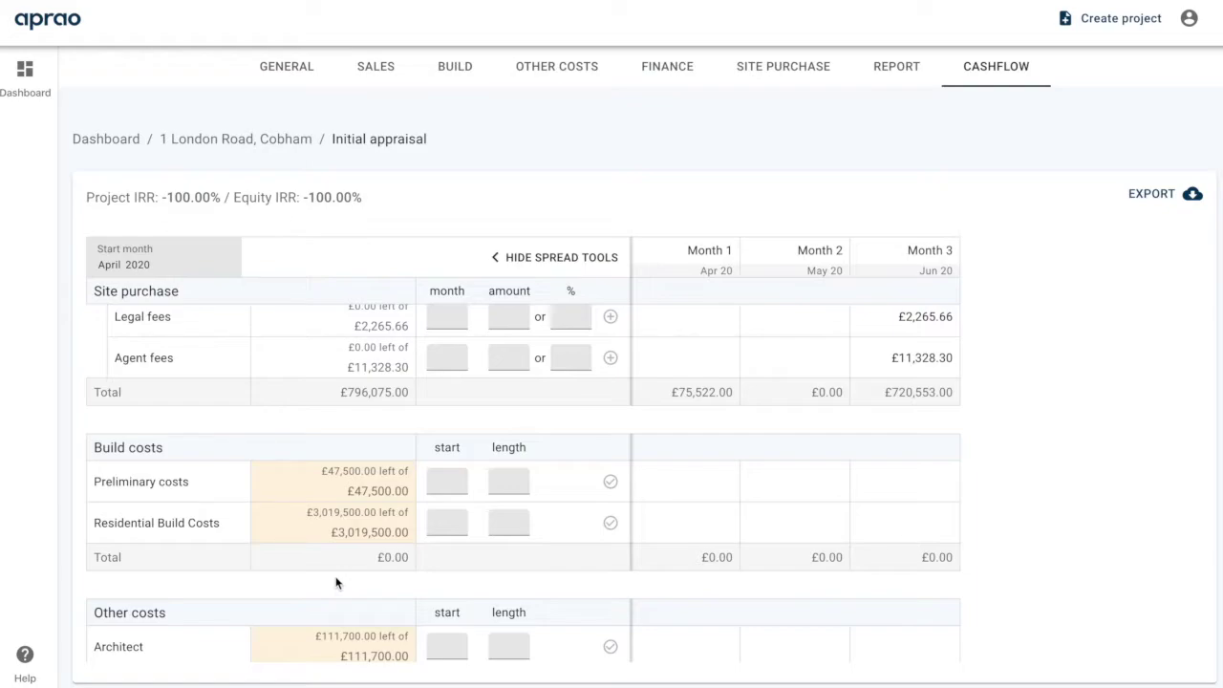
click(448, 482)
text(4)
click(508, 484)
text(6)
click(611, 483)
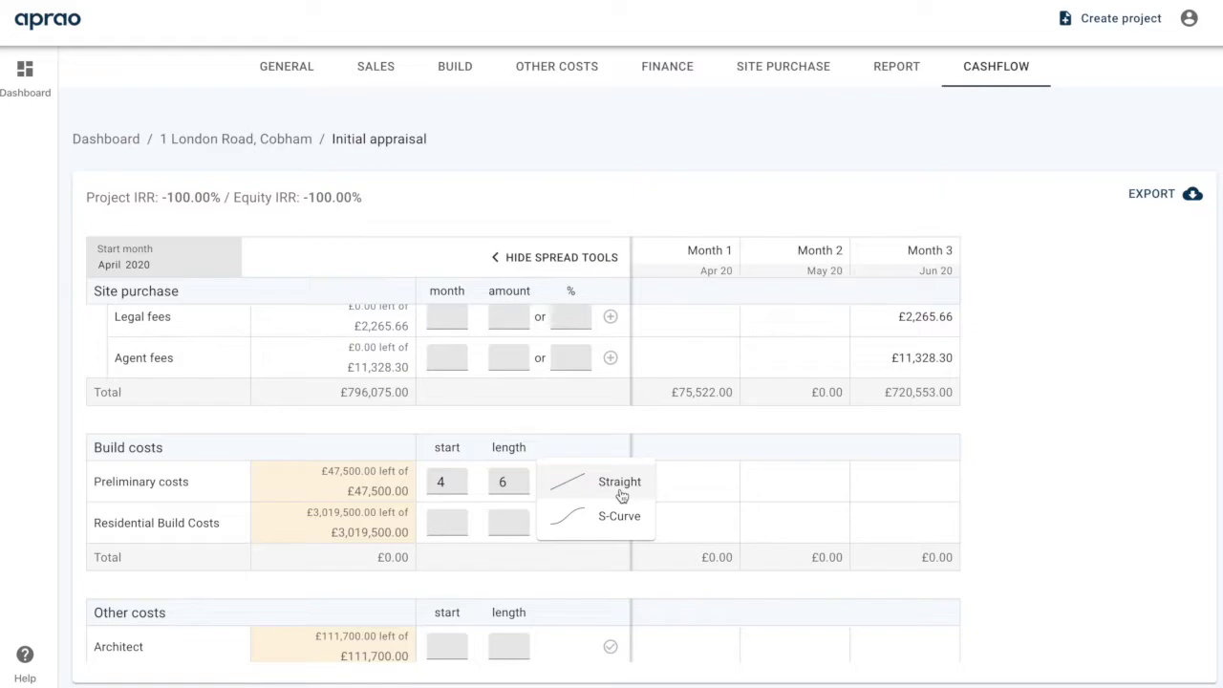
click(595, 496)
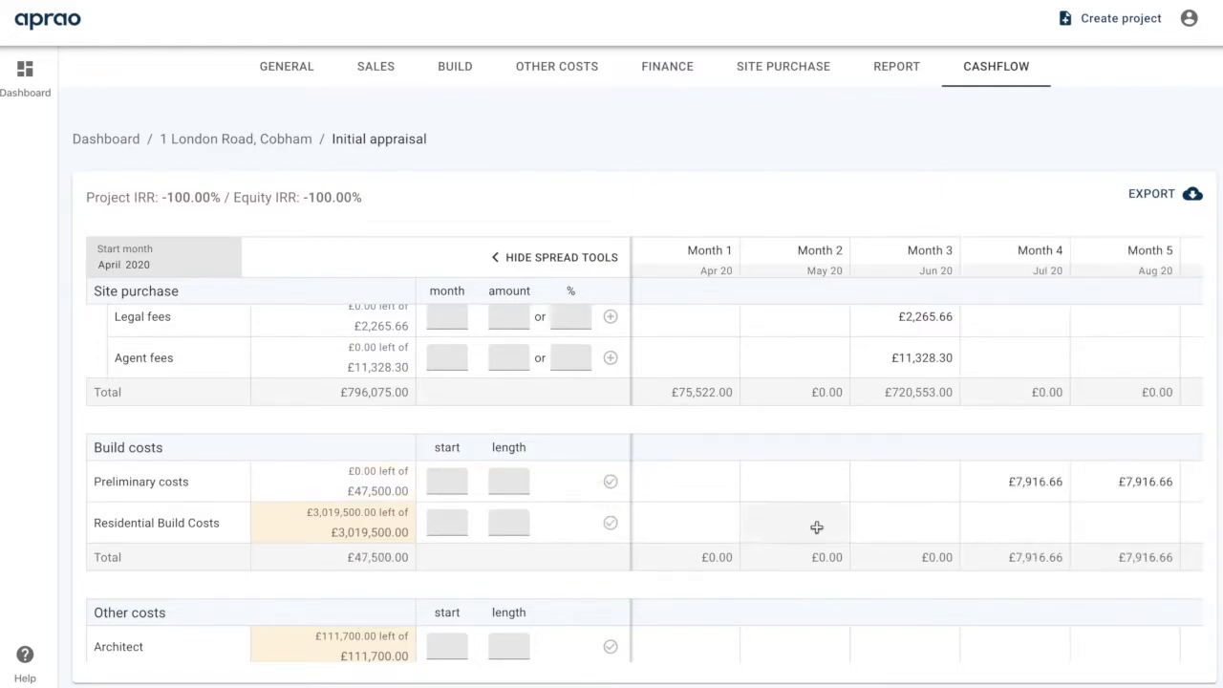
Step: Spread the residential build costs from month 6 over a length of 12 months, using the S-Curve profile
scroll(816, 527, right, 5)
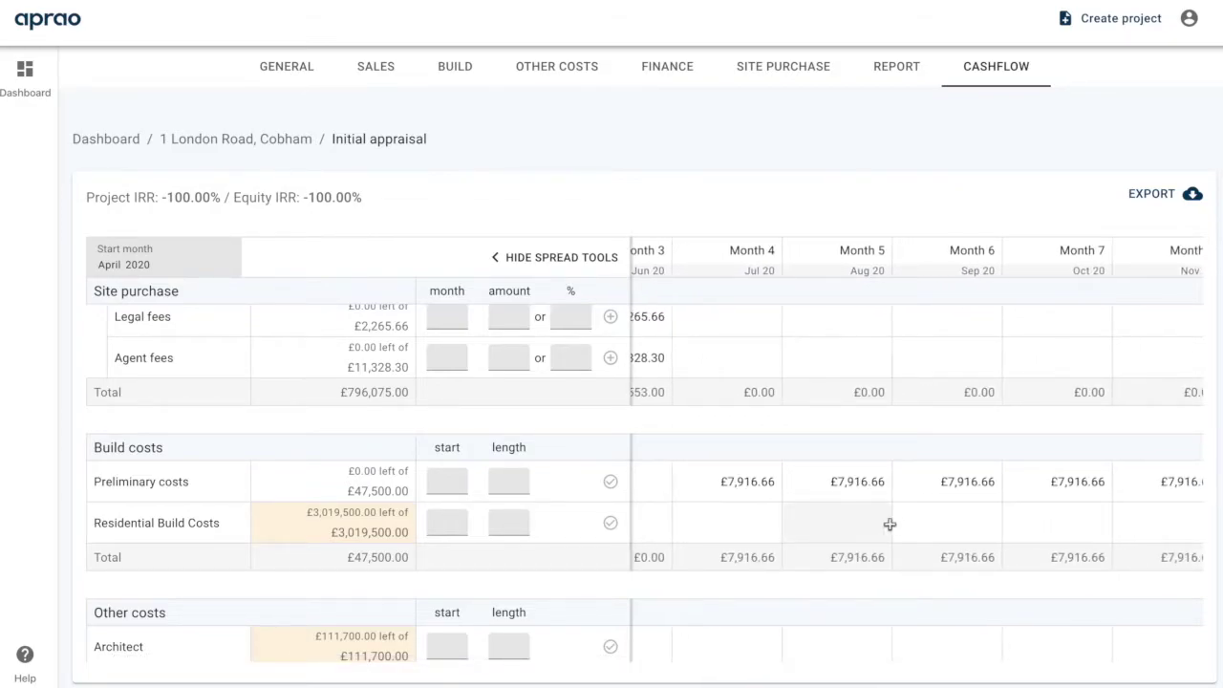
click(451, 521)
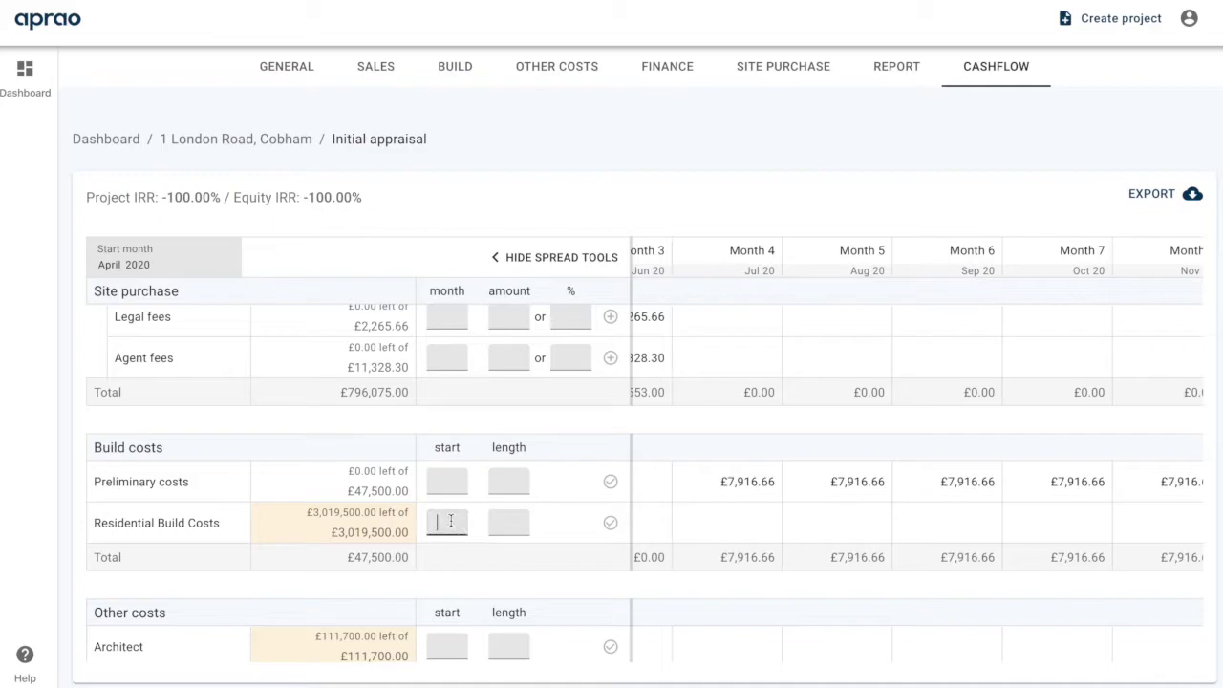
text(6)
click(502, 517)
click(609, 525)
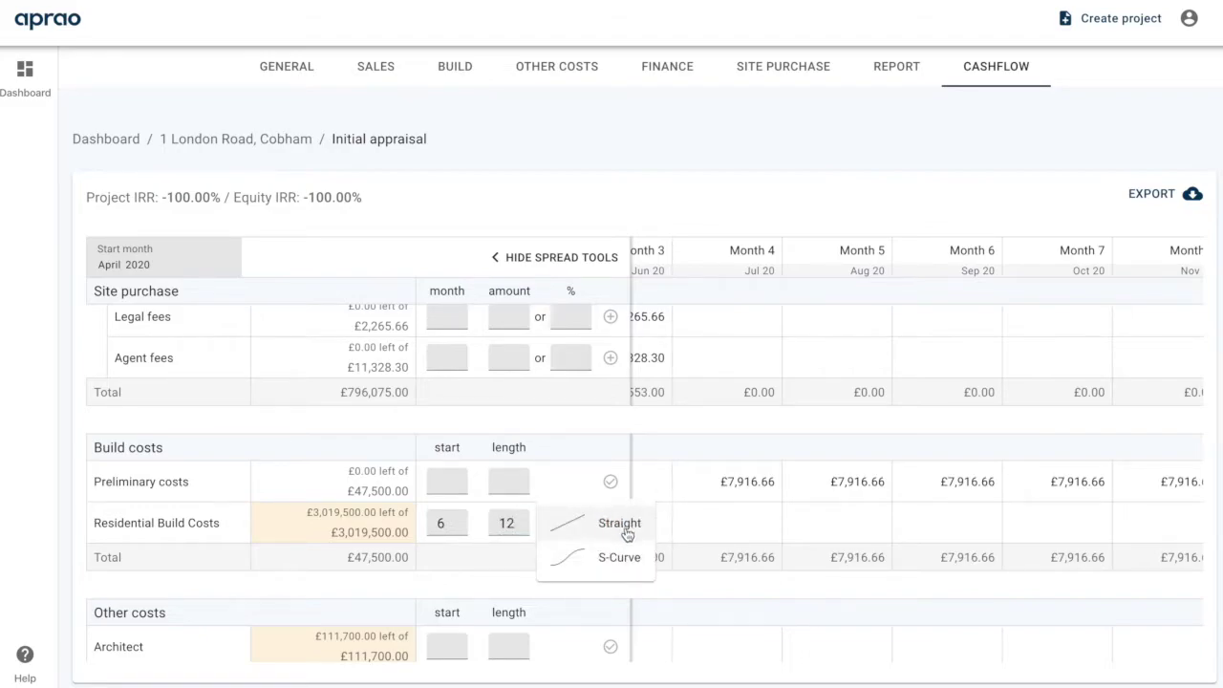
click(626, 560)
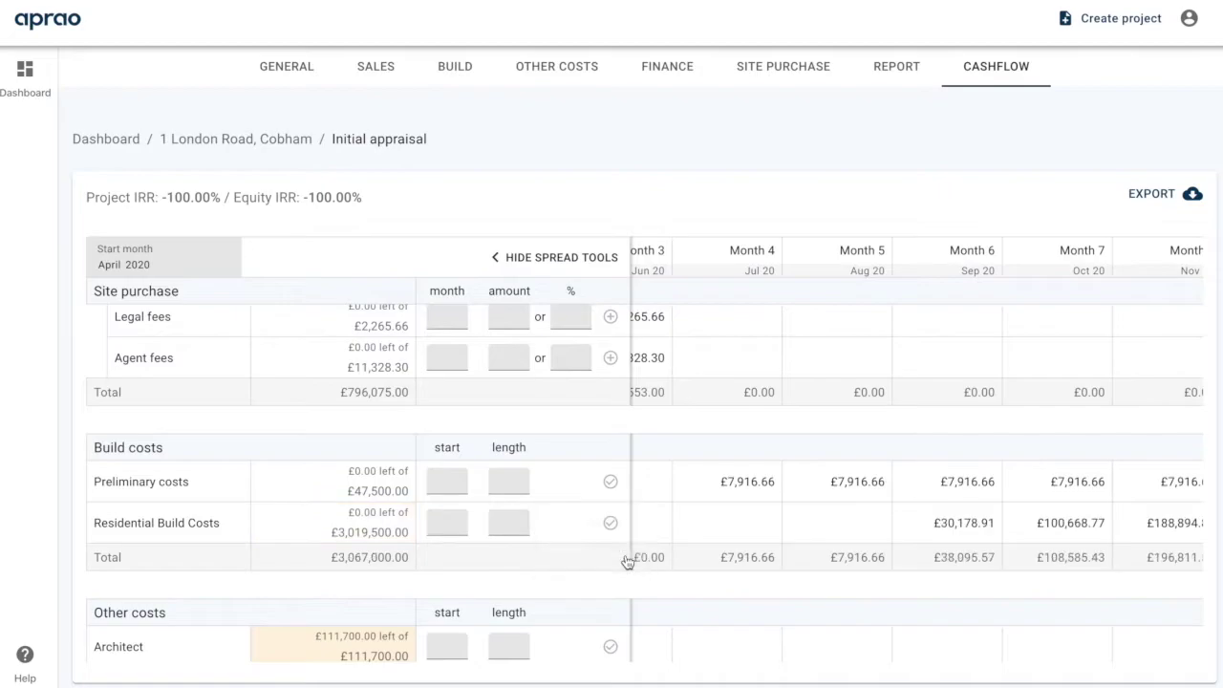
Step: Assign £50,000 of the Architect cost directly to month 1 under Other costs and save it
scroll(952, 594, right, 5)
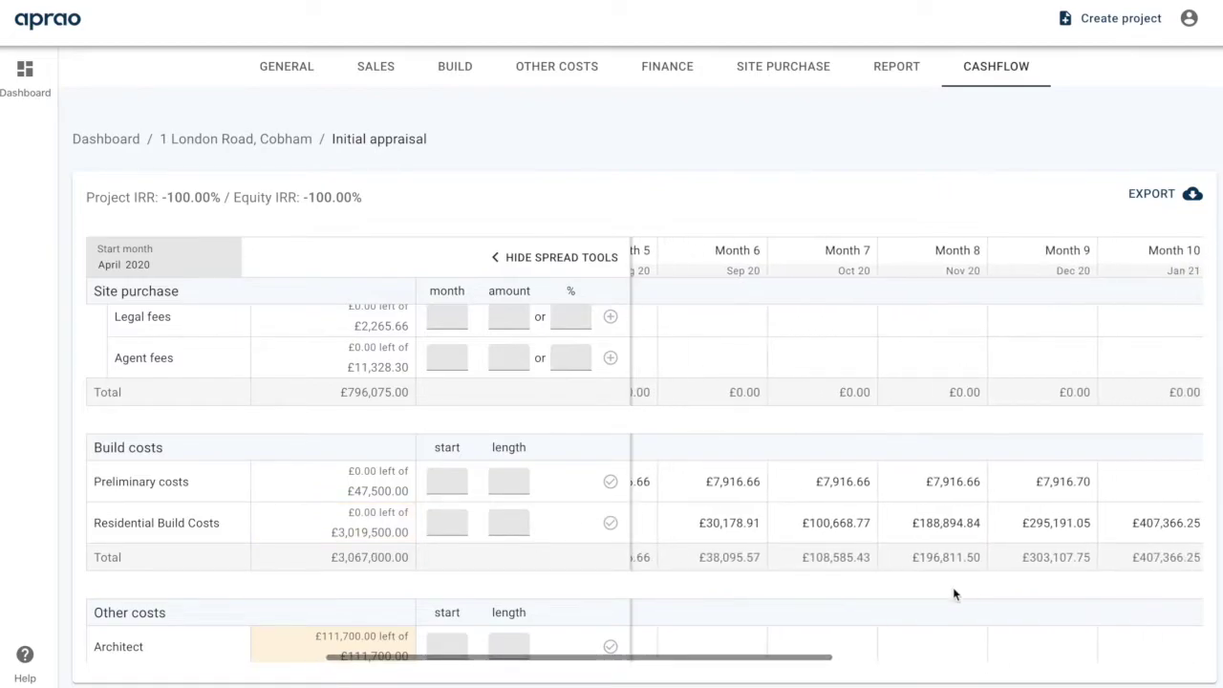
scroll(952, 594, right, 3)
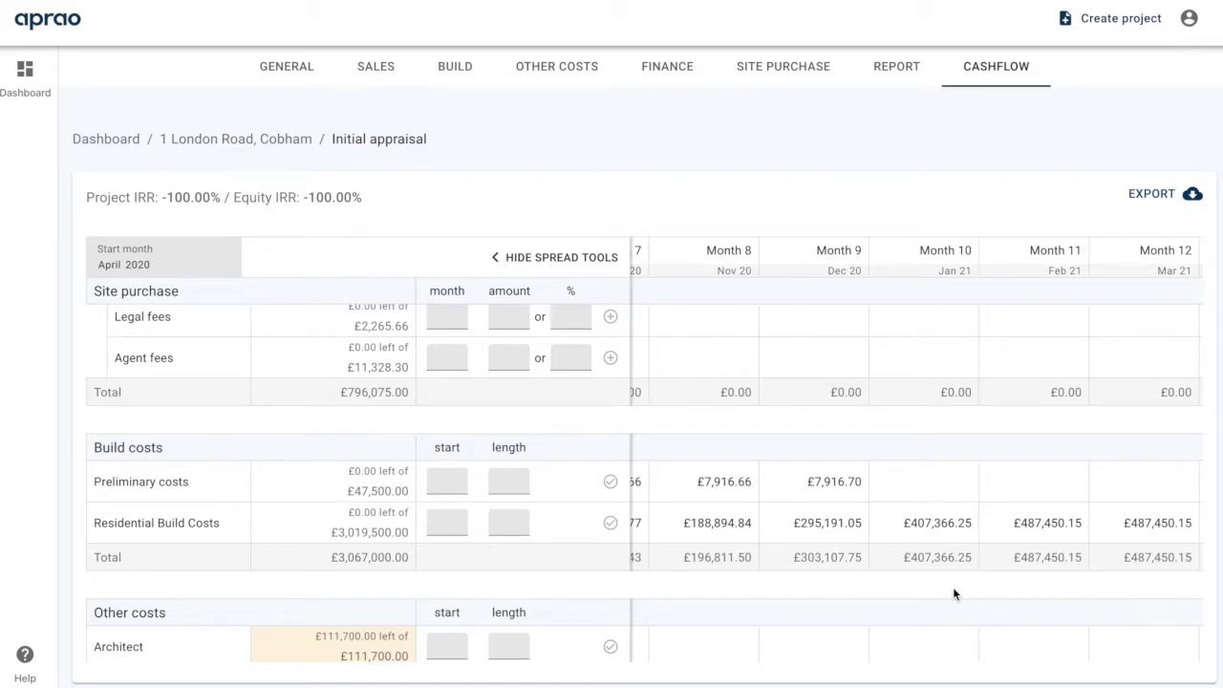
scroll(952, 594, left, 5)
scroll(952, 591, down, 5)
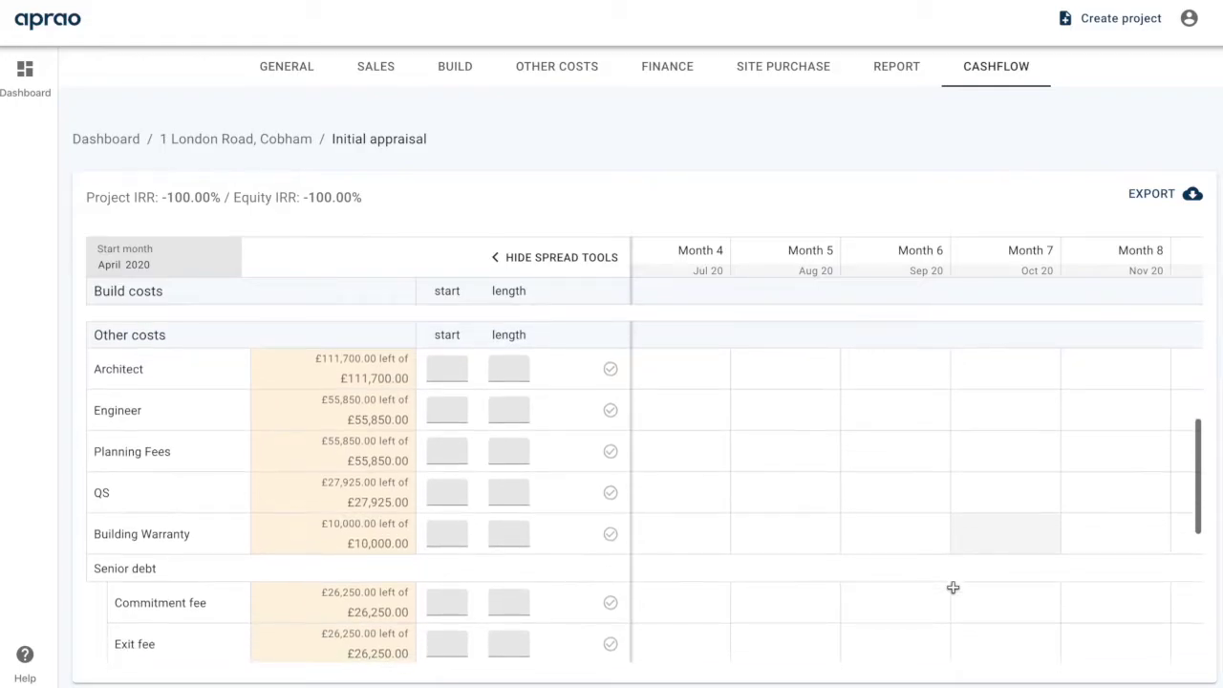
scroll(743, 382, left, 3)
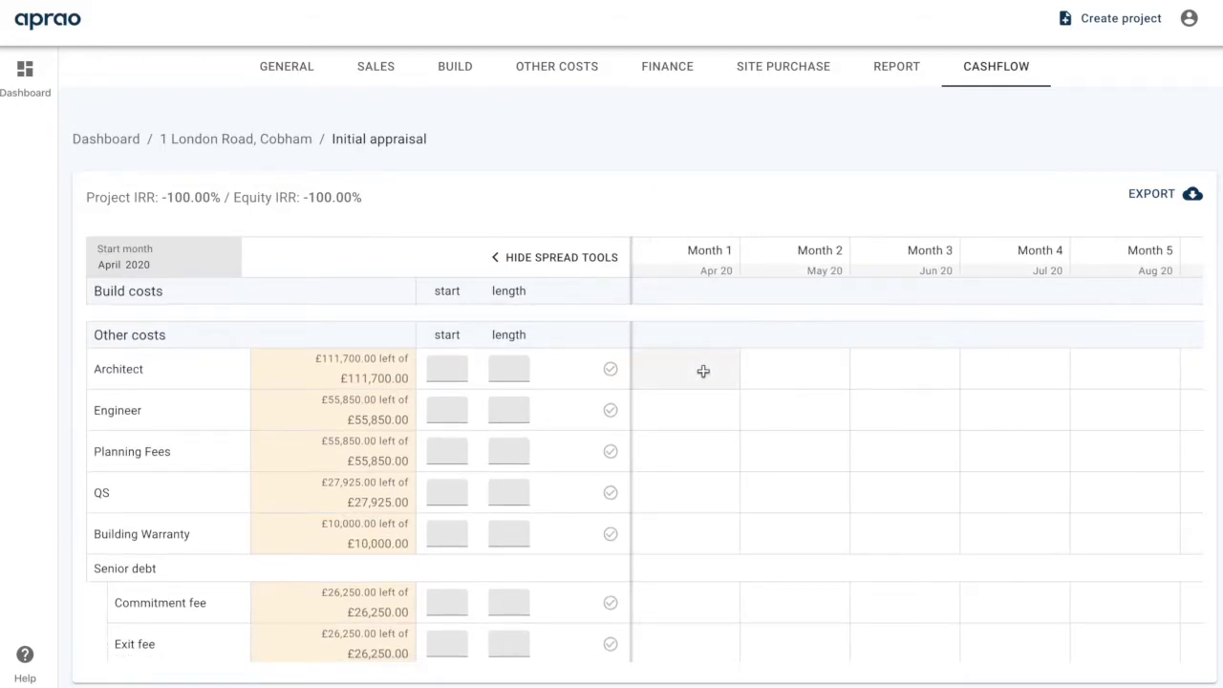
click(704, 372)
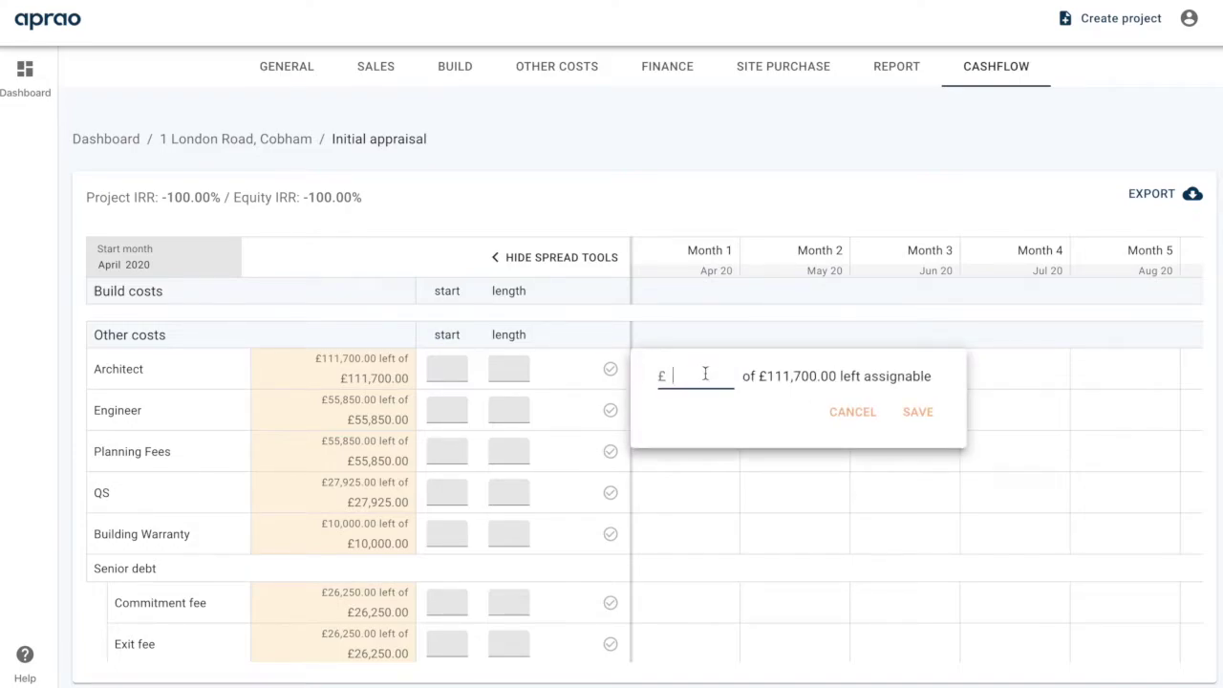
text(500000)
click(918, 419)
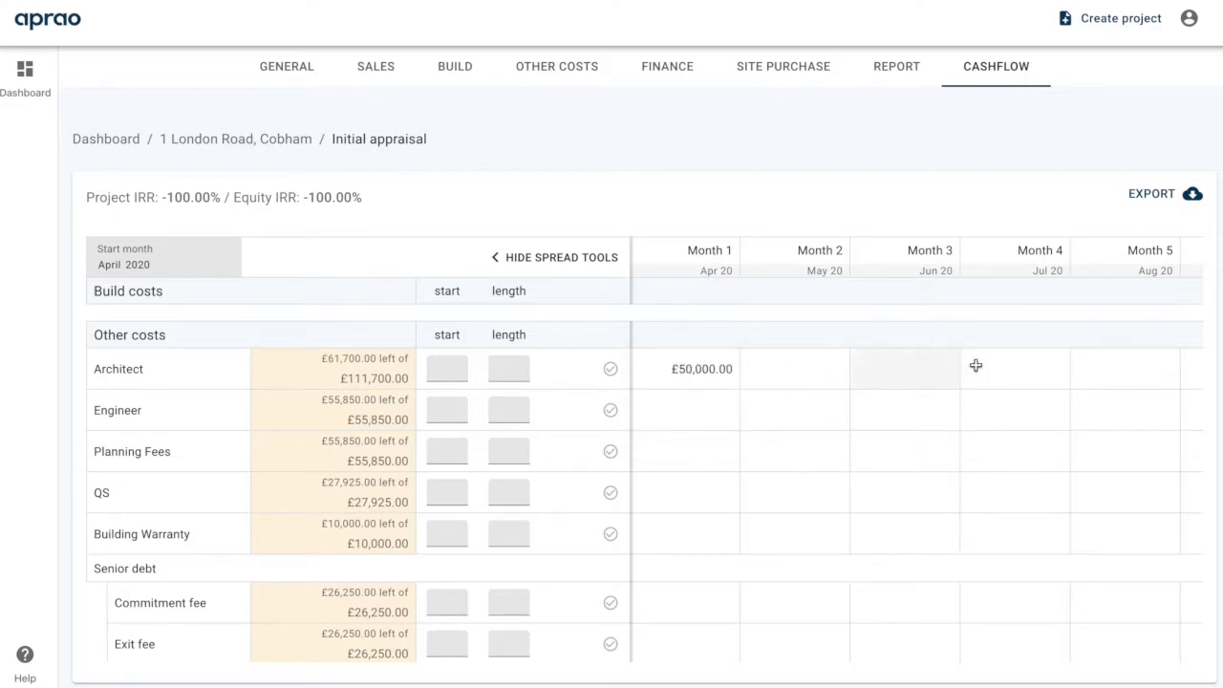
Step: Assign £61,700 of the Architect cost directly to month 5 and save it
click(1139, 383)
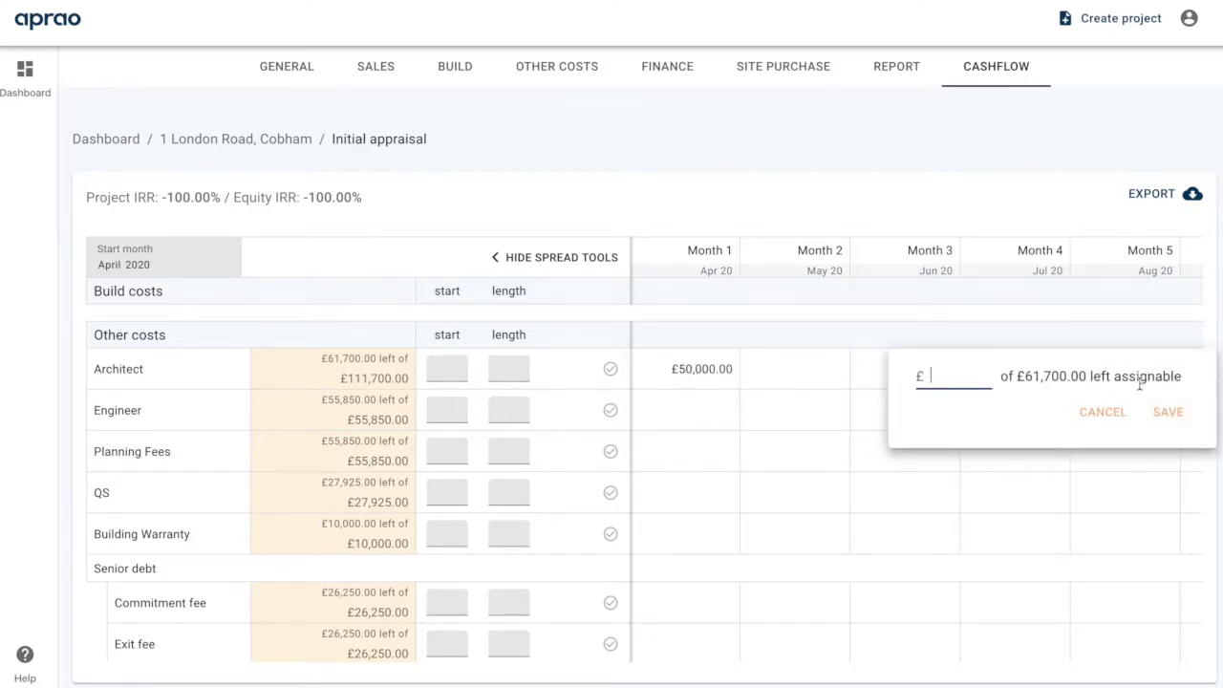
text(615)
text(700)
click(1165, 413)
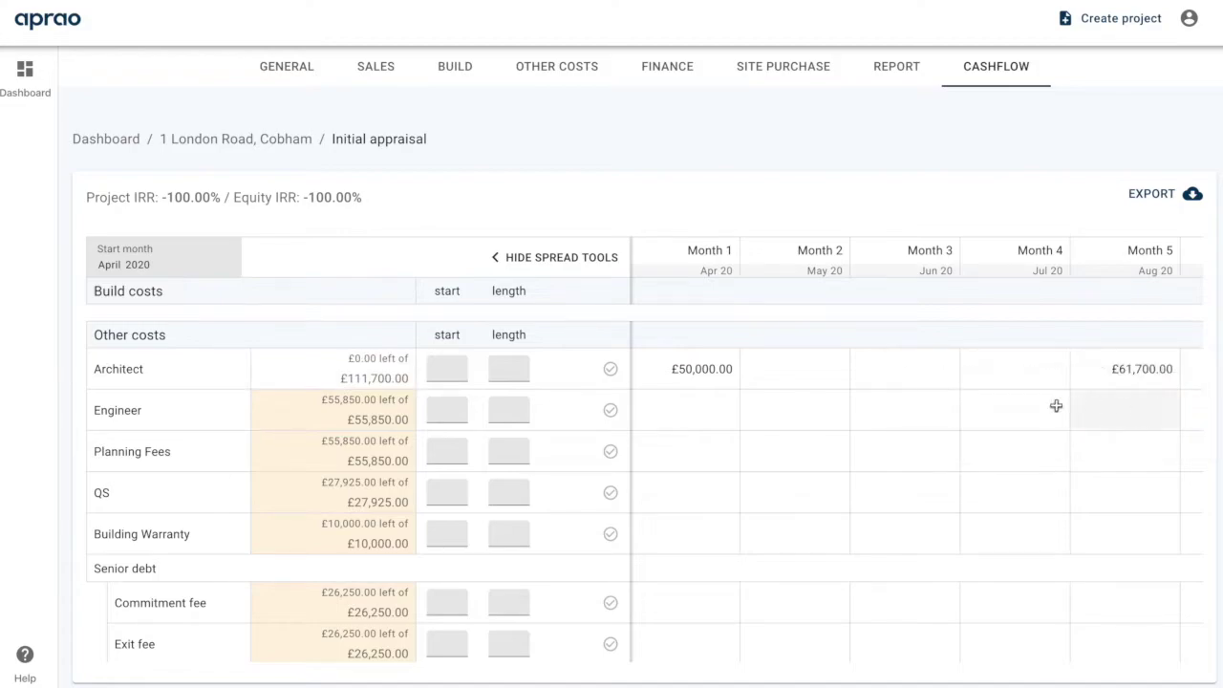
Step: Spread the Engineer cost evenly from month 1 at £9,308.33 per month
click(435, 409)
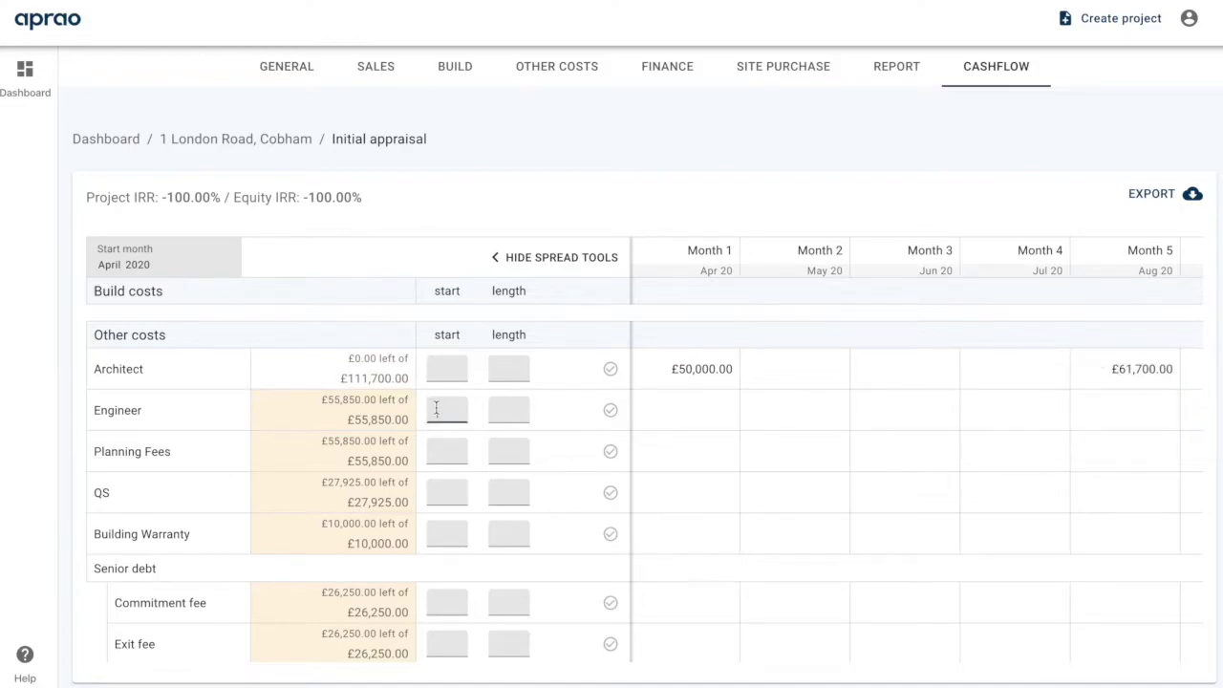
text(1)
click(515, 411)
click(608, 411)
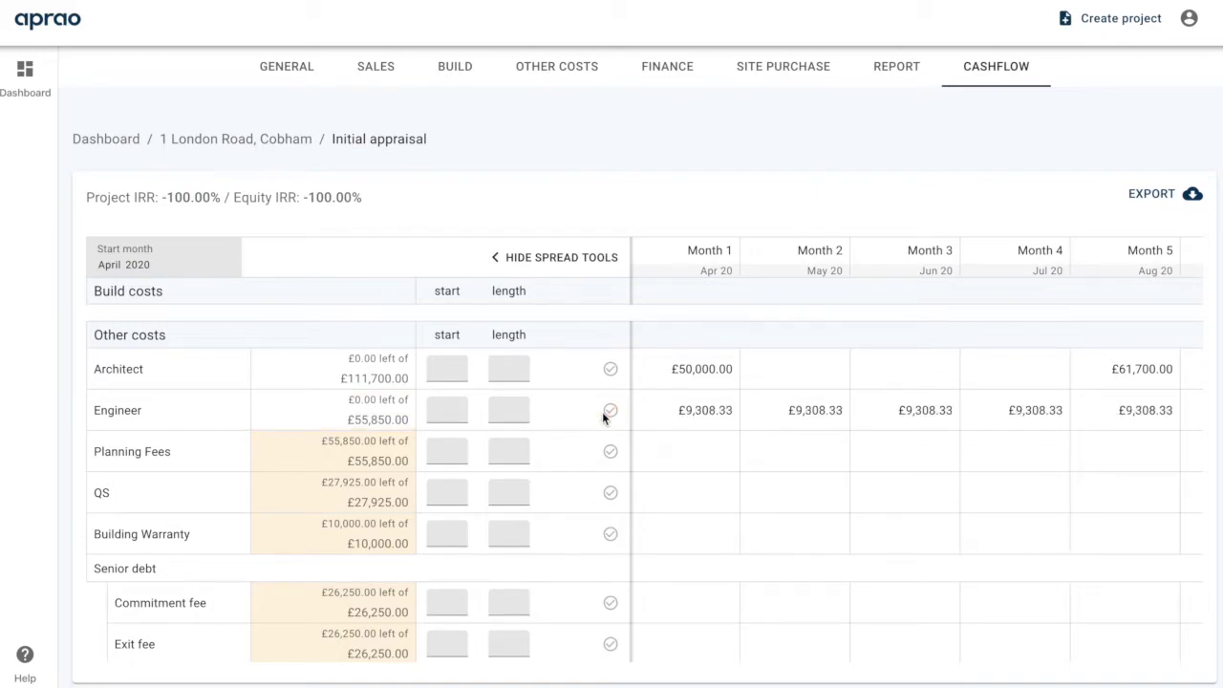
Step: Spread the Planning Fees evenly from month 1 over a length of 3 months
click(453, 451)
text(1)
click(520, 455)
text(3)
click(610, 453)
Step: Spread the QS cost evenly from month 1 at £1,551.38 per month
click(440, 501)
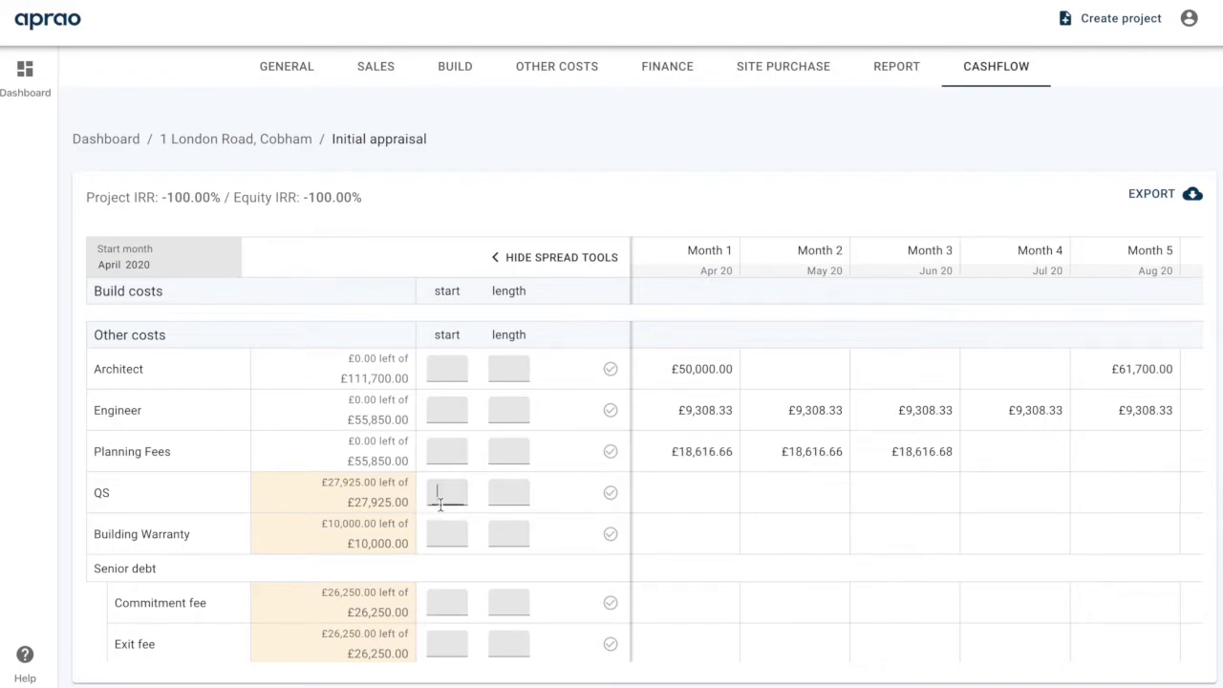
text(1)
click(509, 504)
text(1)
click(609, 497)
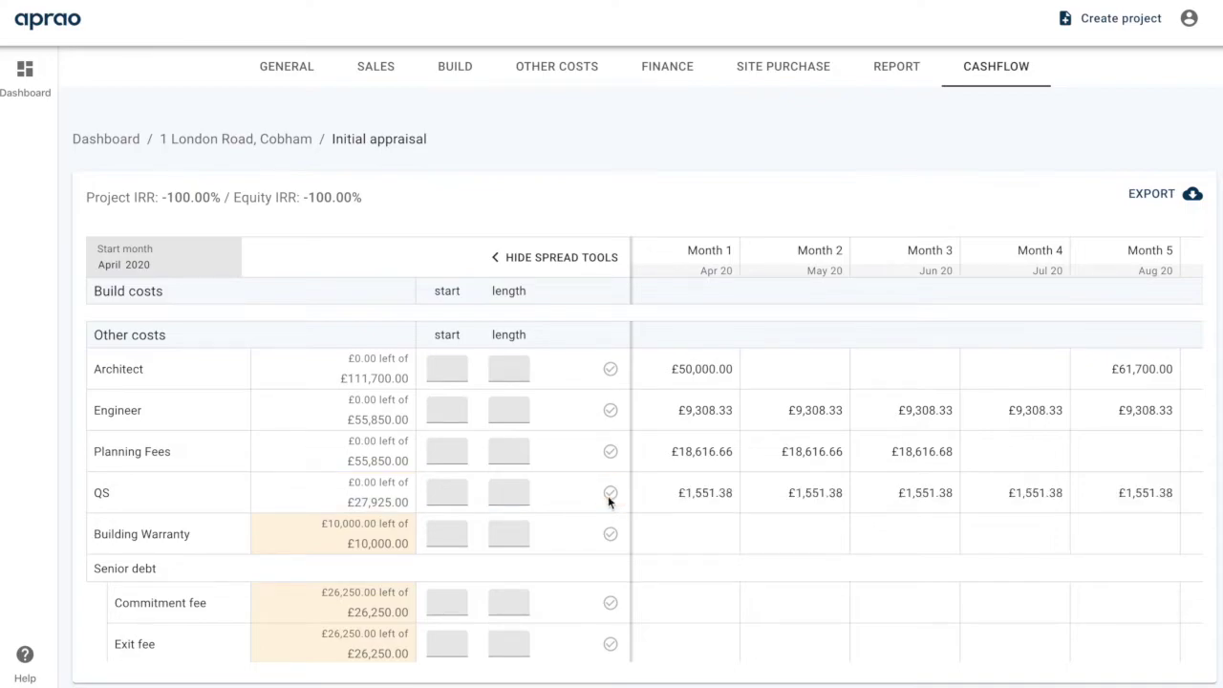
Step: Assign £10,000 of the Building Warranty cost directly to month 14 and save it
click(445, 533)
scroll(960, 542, right, 10)
scroll(960, 542, right, 5)
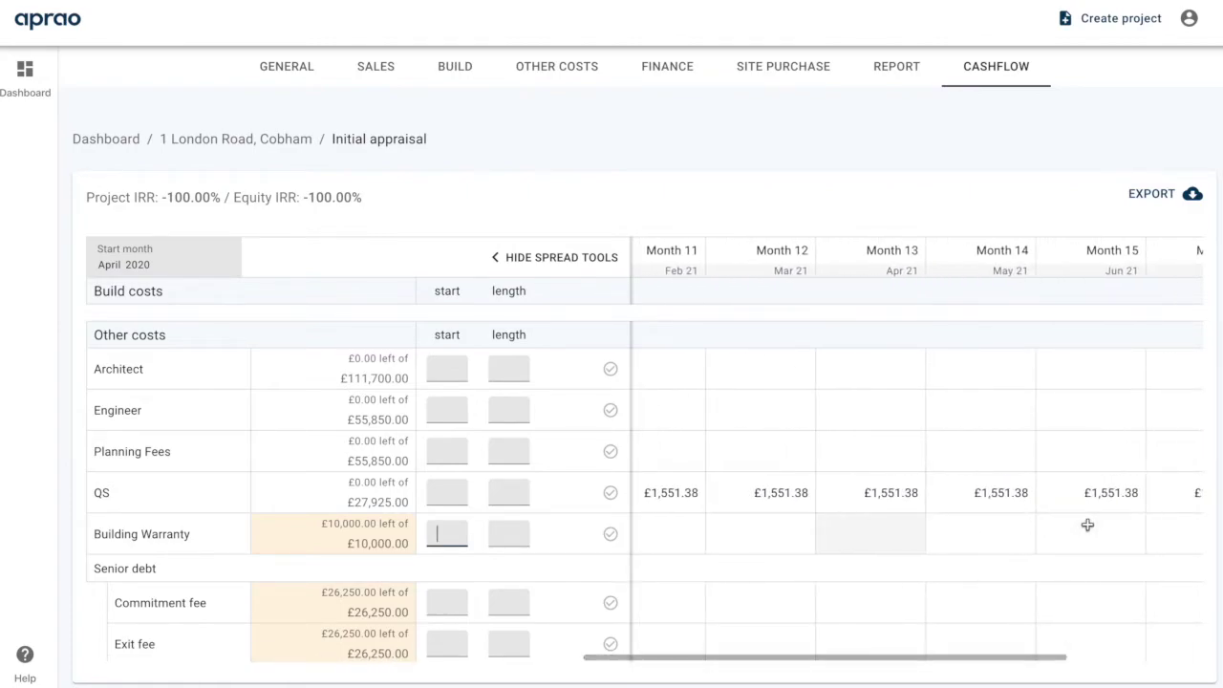
click(975, 541)
text(1)
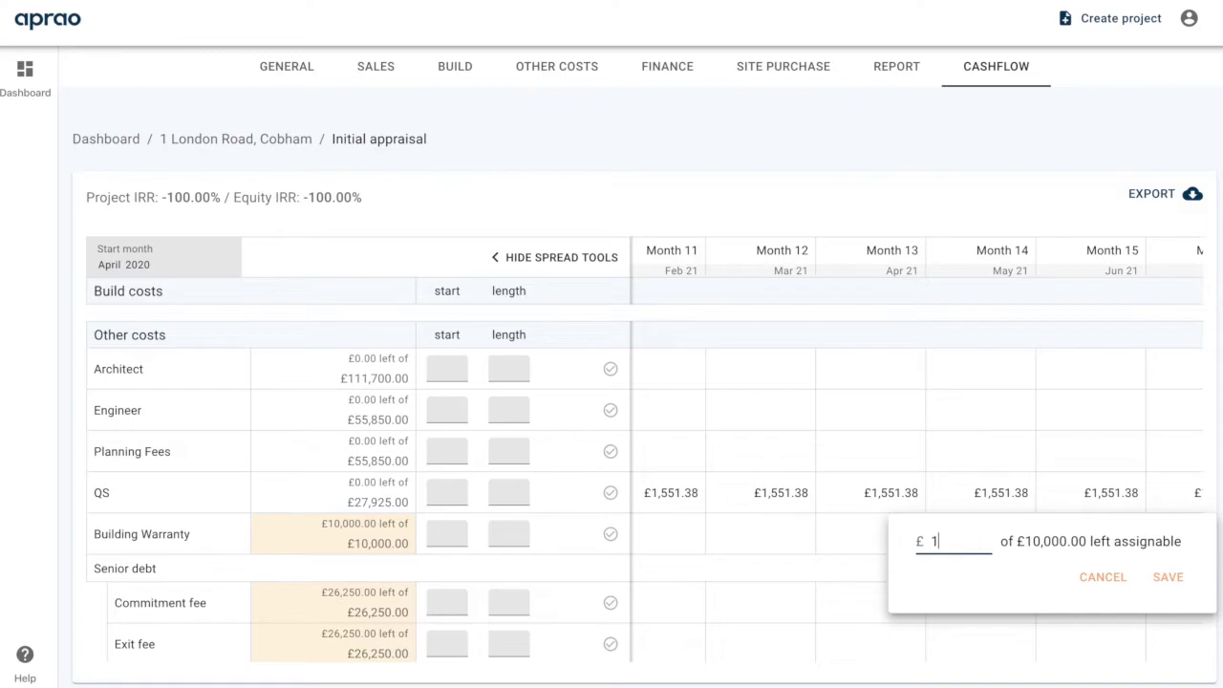
text(0,000)
click(1167, 577)
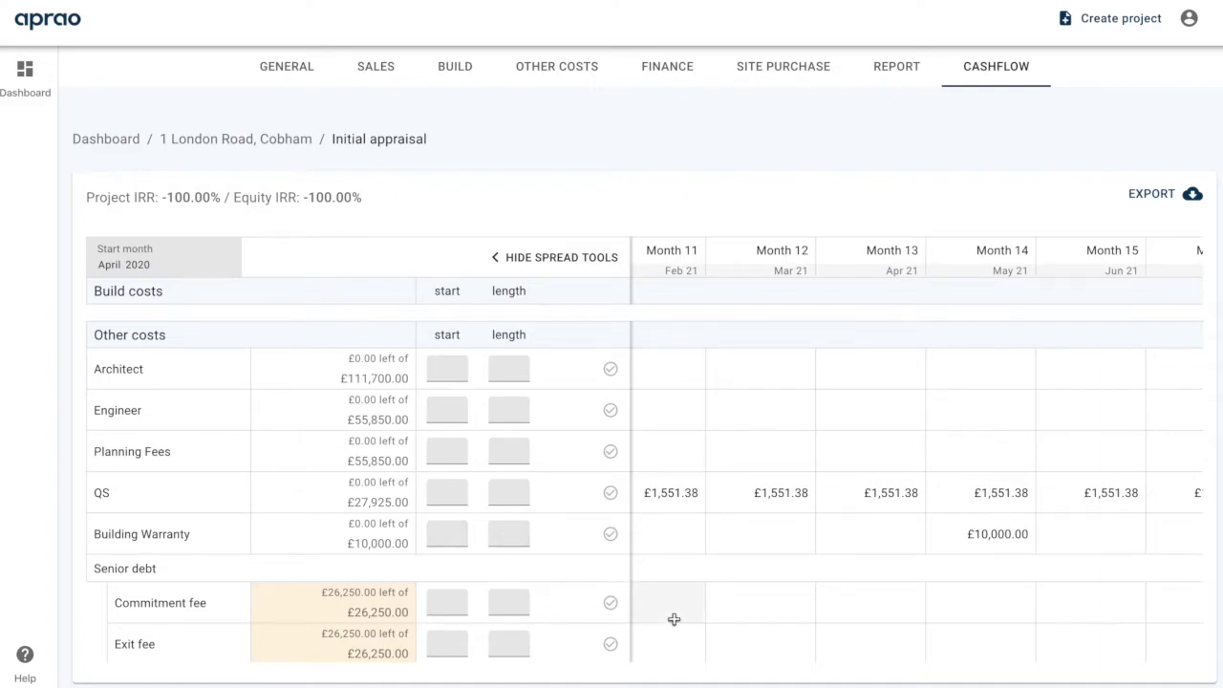
Step: Allocate the full £26,250 senior debt commitment fee to month 1
scroll(674, 619, down, 3)
scroll(737, 616, left, 10)
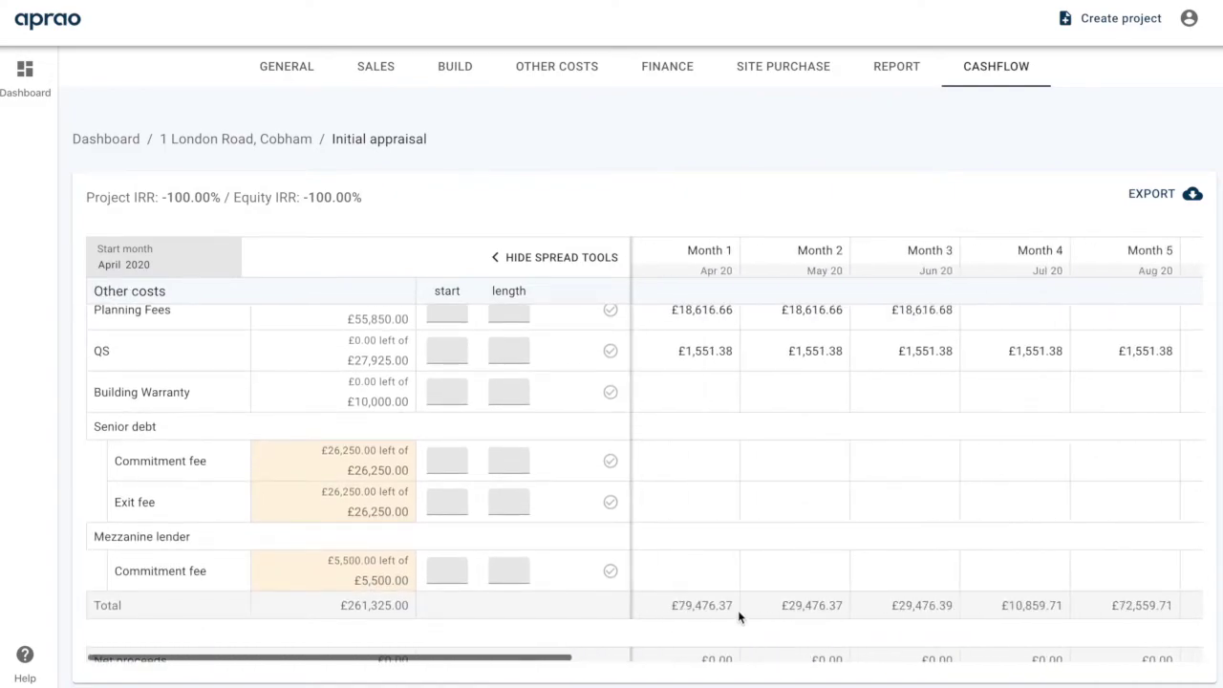
click(453, 460)
text(1)
click(500, 460)
click(612, 460)
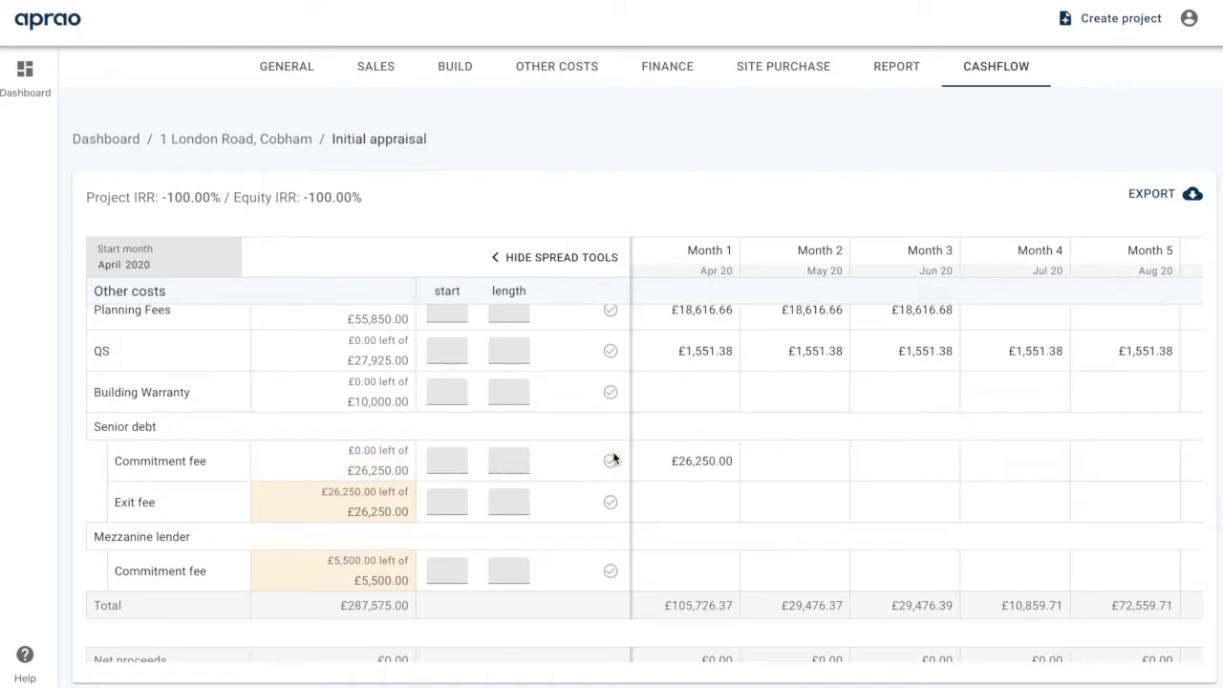
Step: Spread the mezzanine lender commitment fee from month 1 over a length of 1 month
click(447, 572)
text(1)
click(504, 571)
text(1)
click(609, 571)
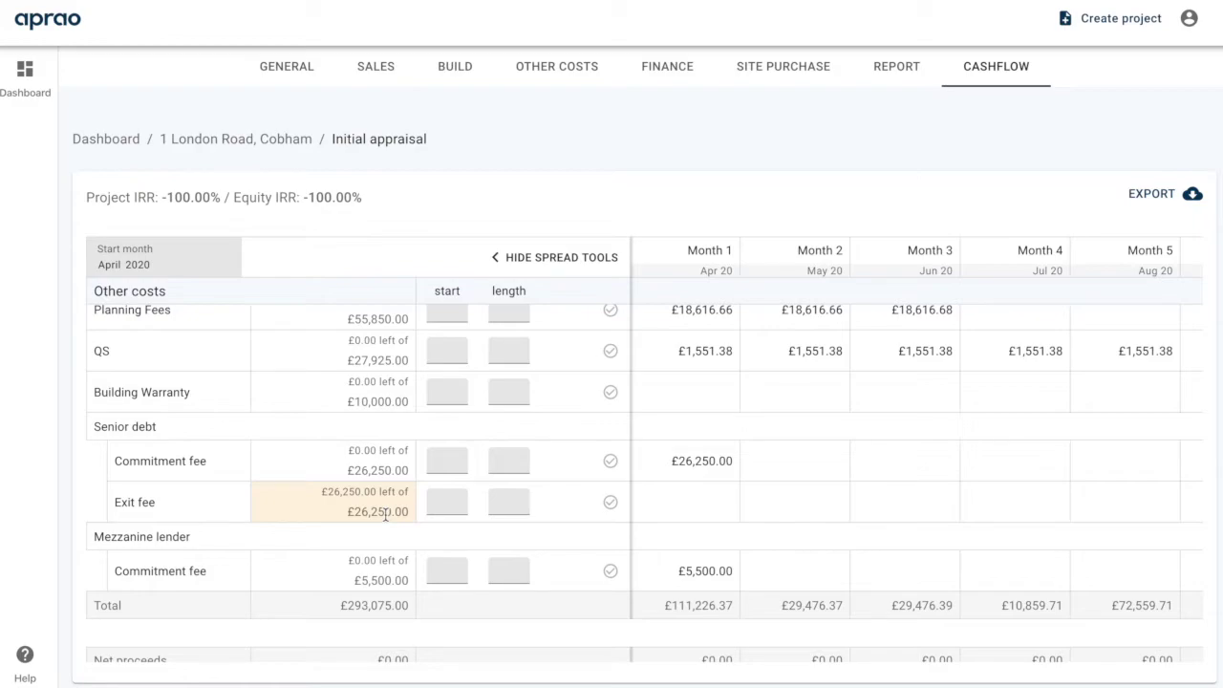
Step: Spread the 5 Bedroom Houses deposits from month 15 at a rate of 1 unit per month
scroll(385, 513, up, 10)
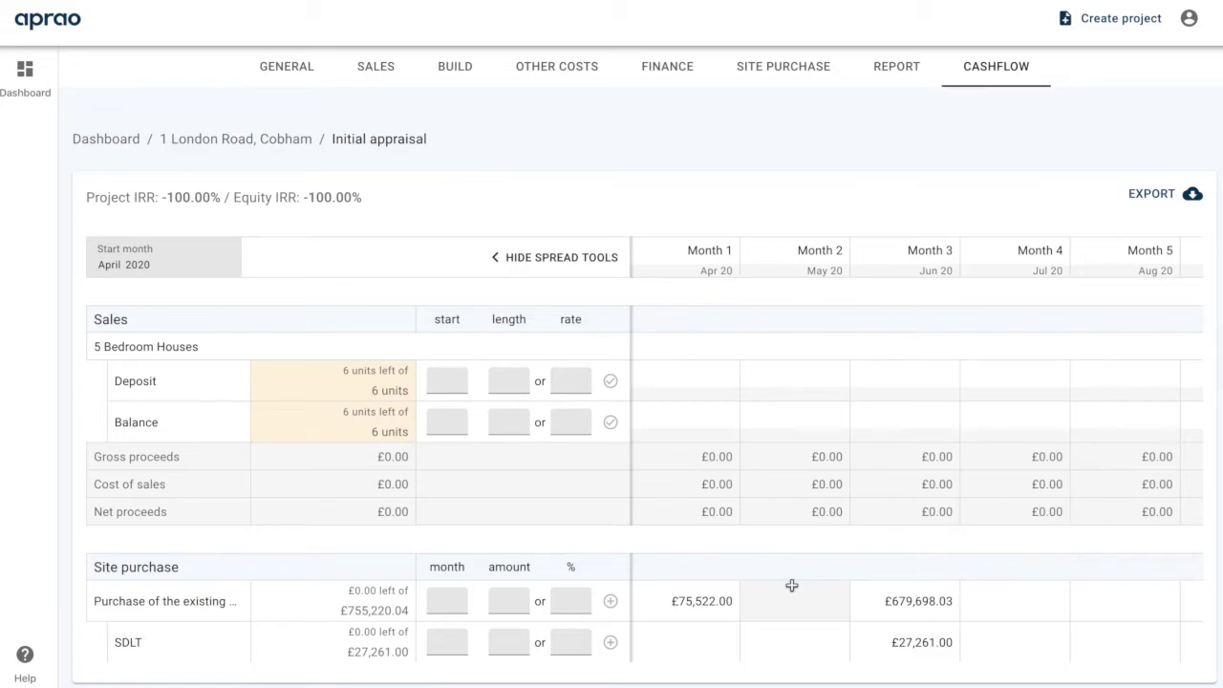
scroll(792, 584, down, 4)
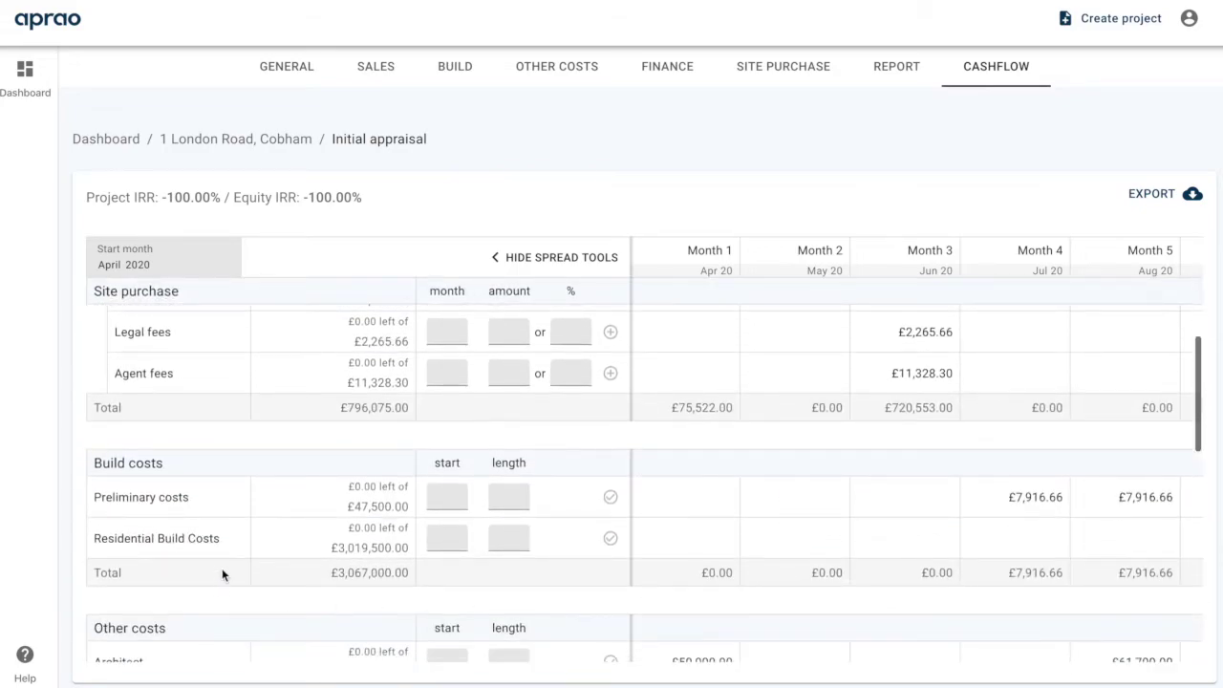
scroll(1007, 541, right, 10)
scroll(1008, 540, right, 3)
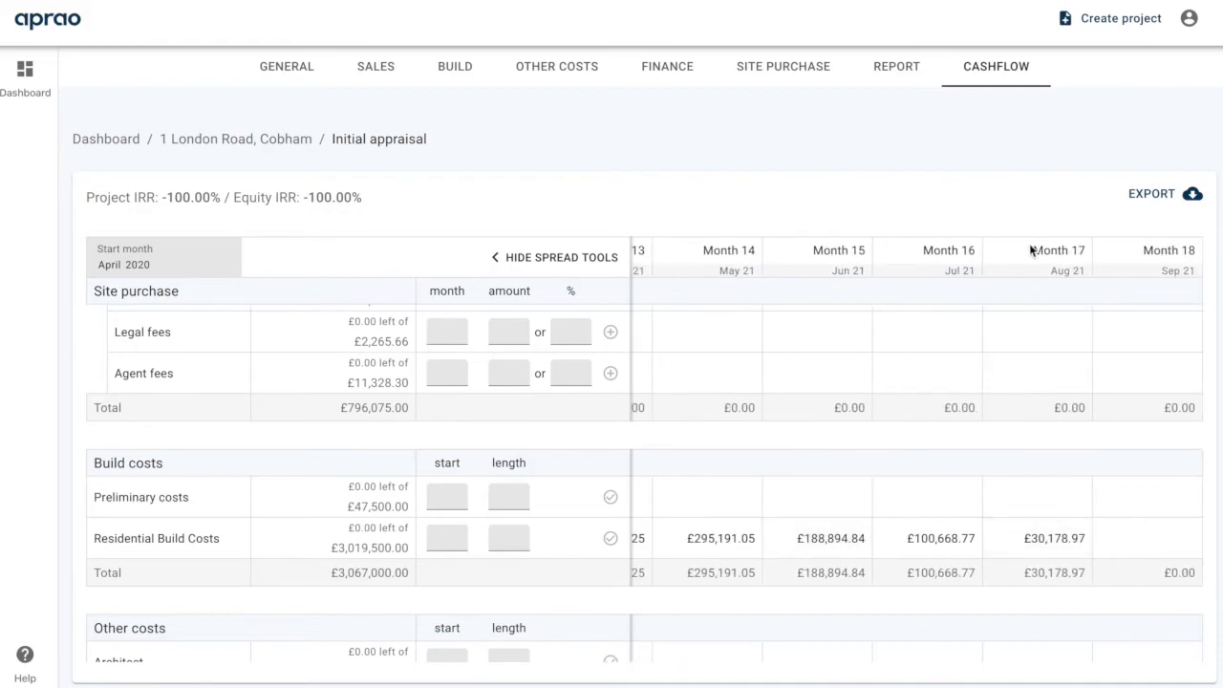
scroll(1006, 467, up, 5)
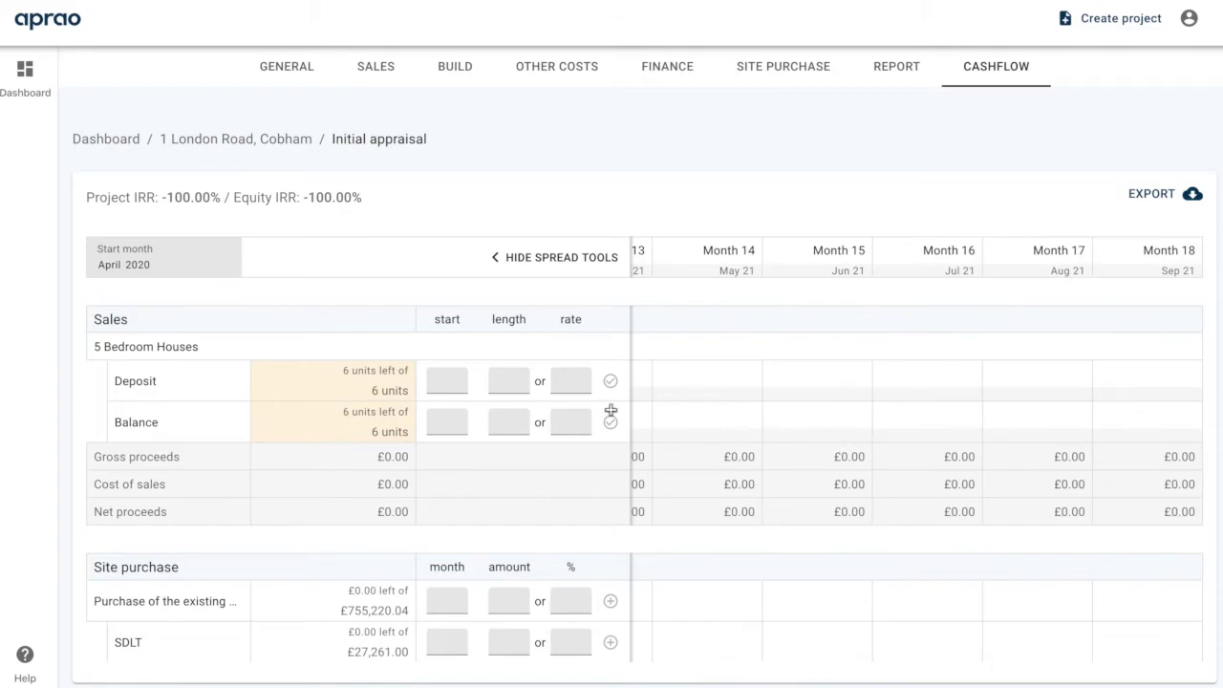
click(465, 379)
text(15)
click(580, 386)
text(1)
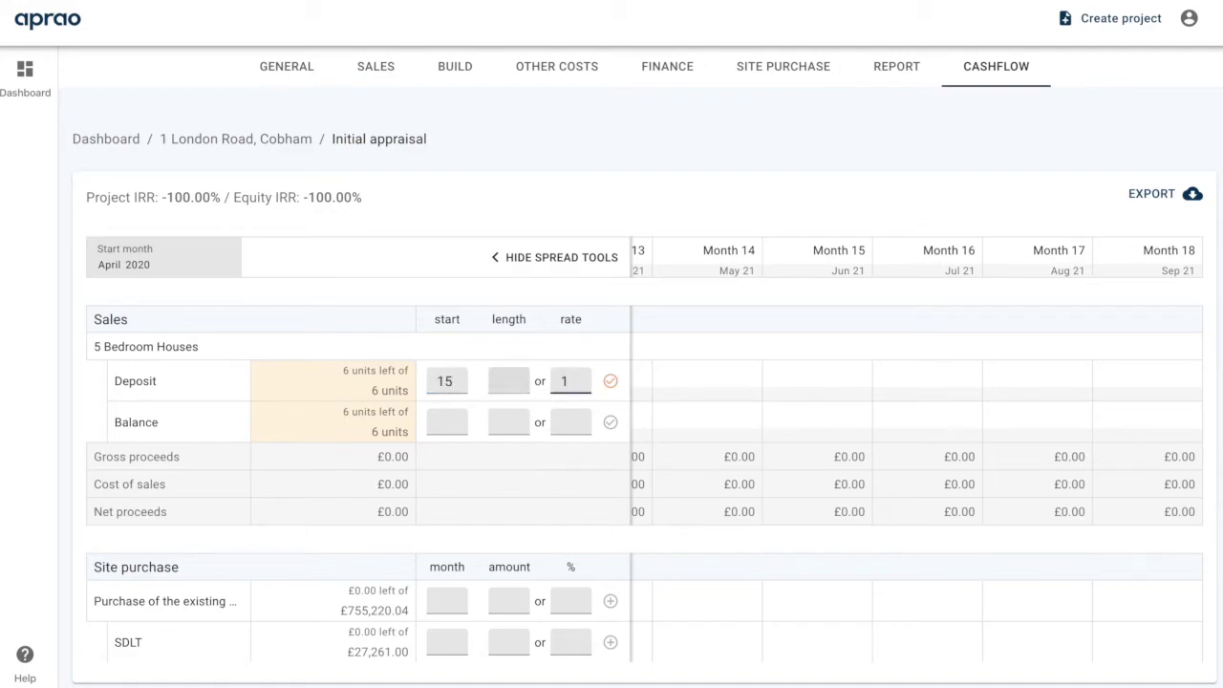
click(614, 381)
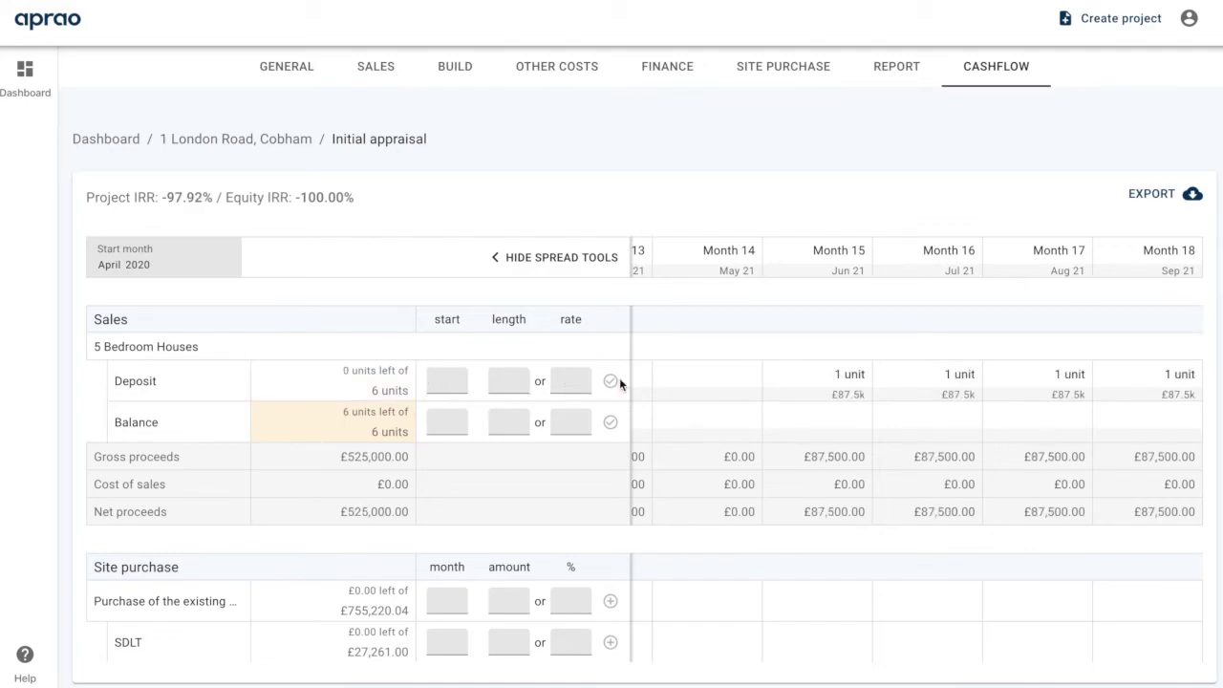
Step: Spread the 5 Bedroom Houses sale balances from month 17 at a rate of 1 unit per month
click(451, 420)
text(17)
click(571, 421)
text(1)
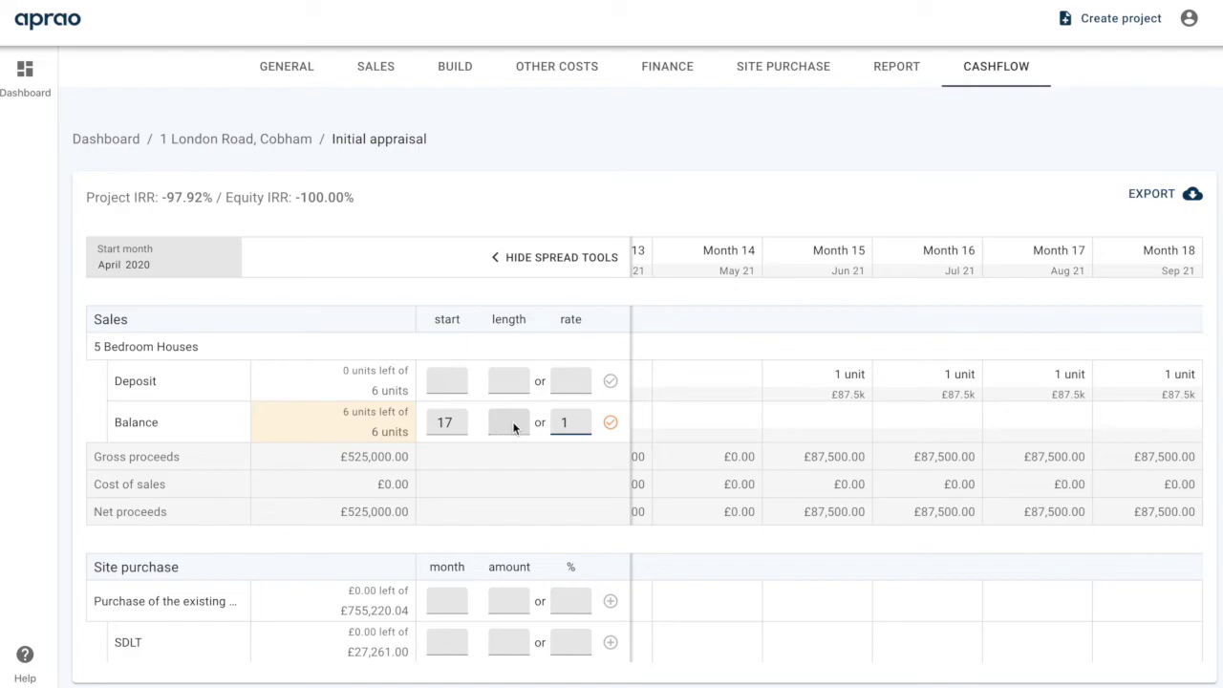
click(612, 427)
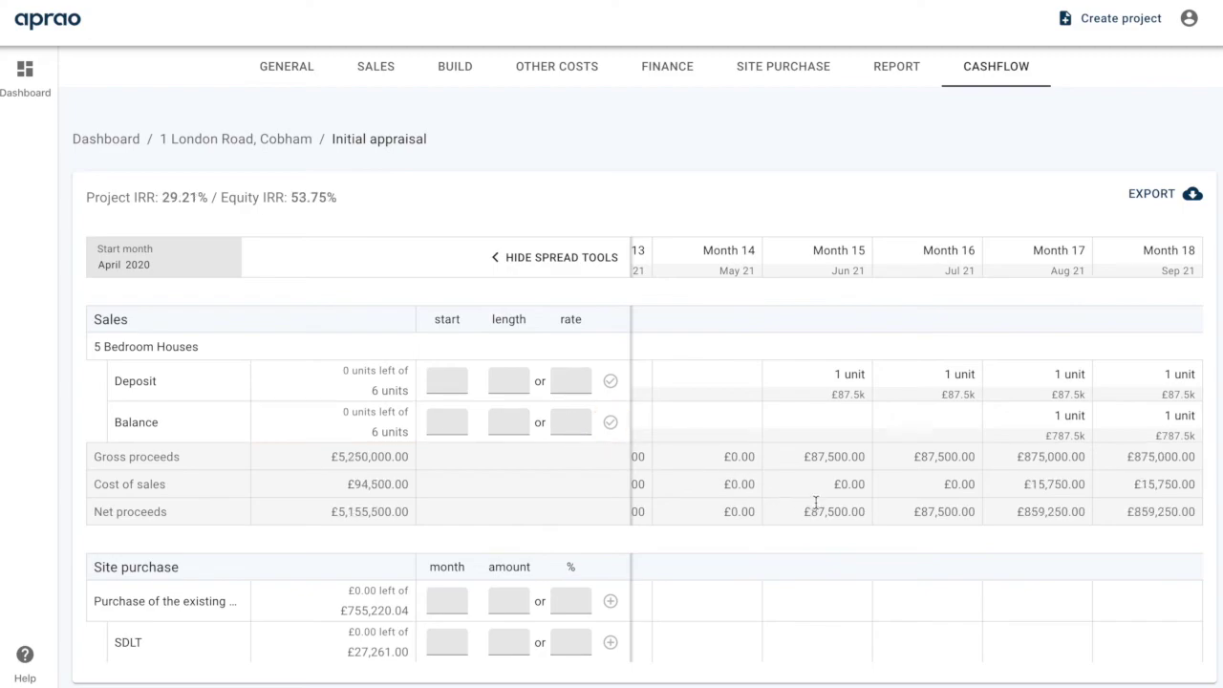
scroll(928, 535, right, 5)
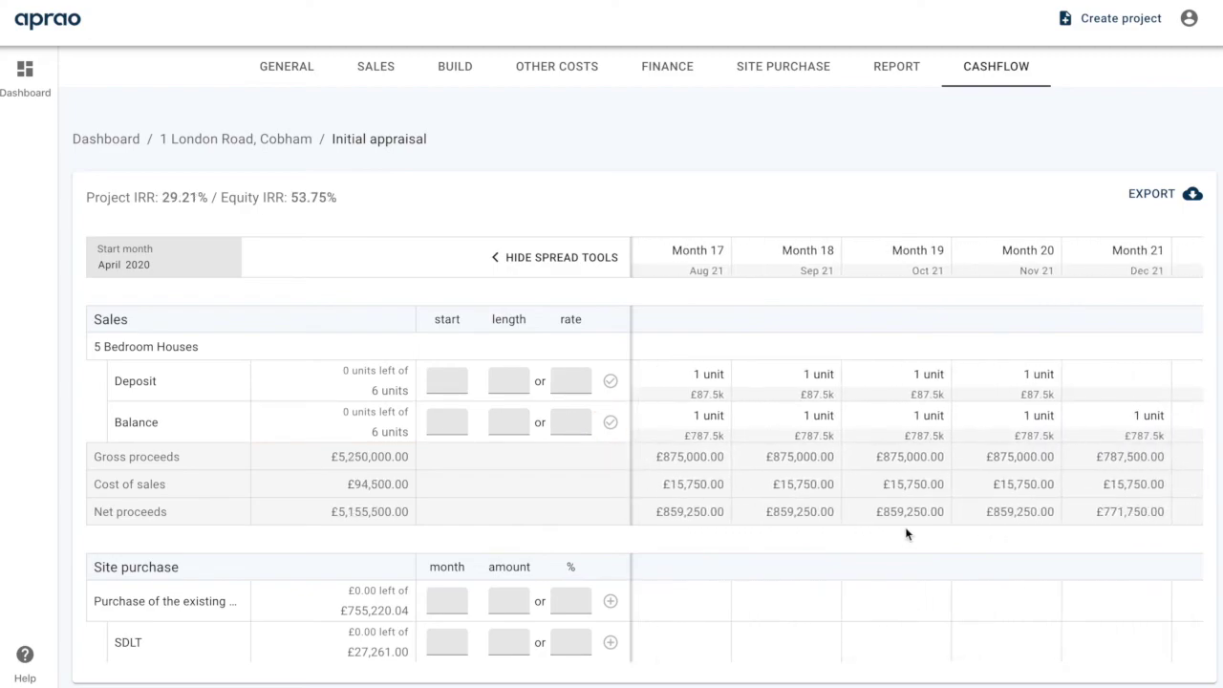
Step: Hide the spread tools and review the monthly cashflow back to month 1
click(577, 259)
scroll(695, 473, left, 4)
scroll(695, 470, left, 9)
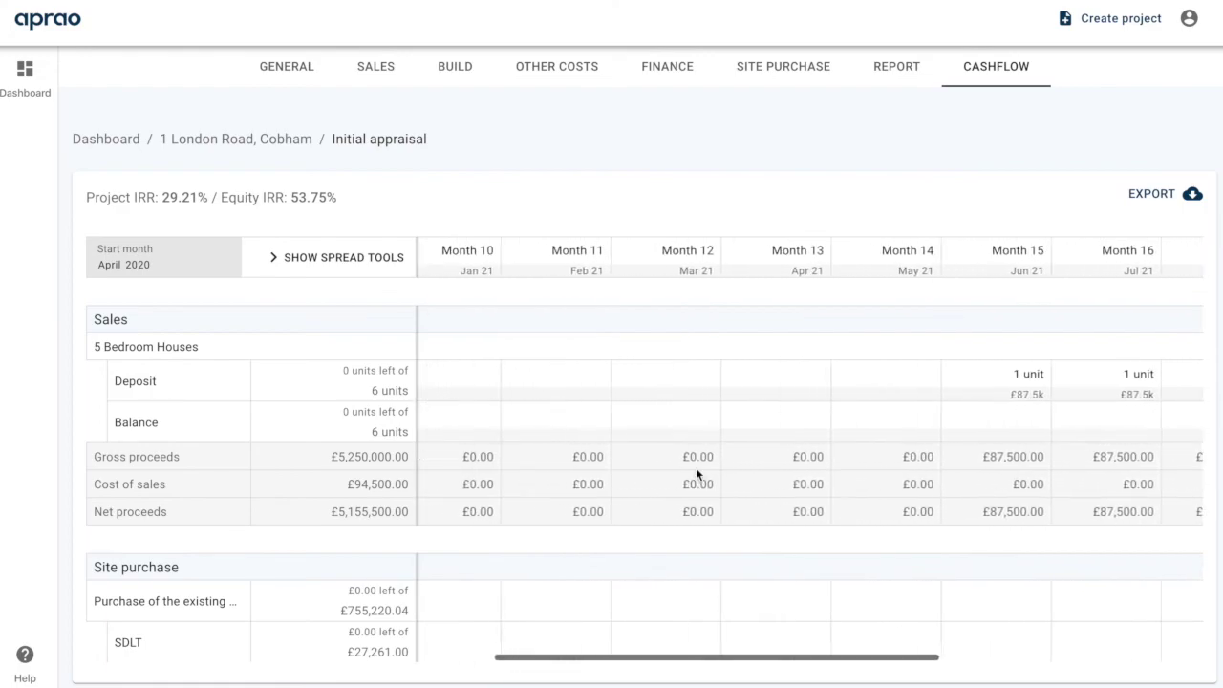
scroll(696, 470, left, 3)
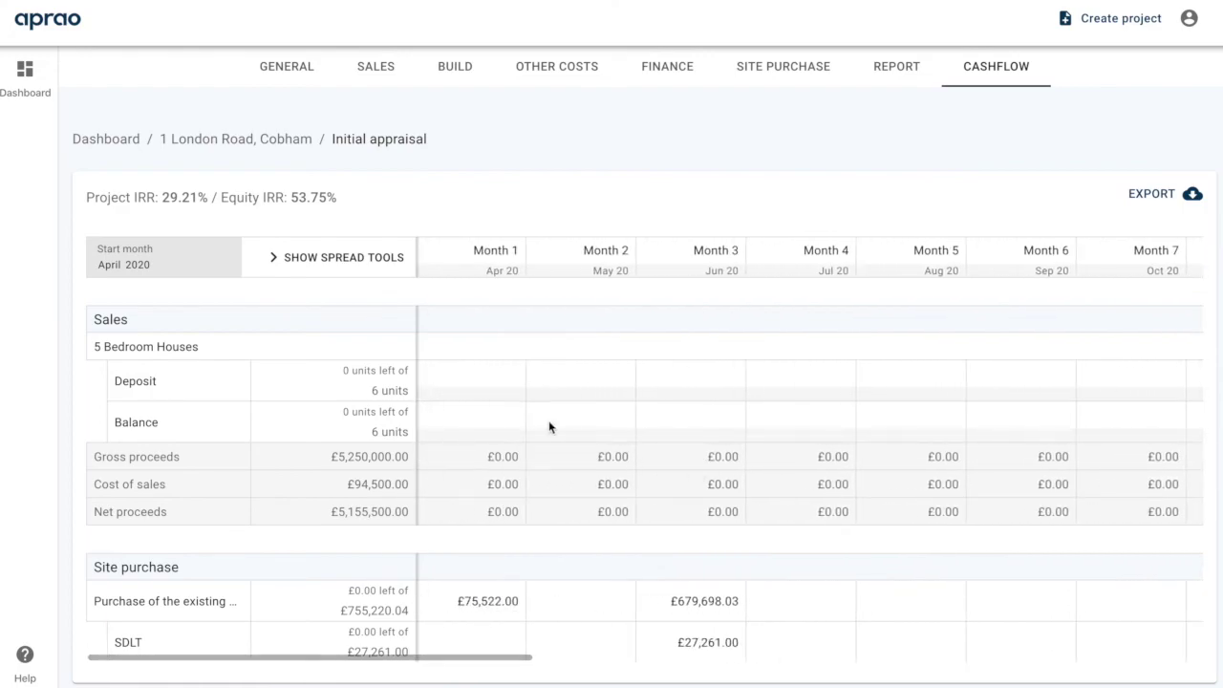